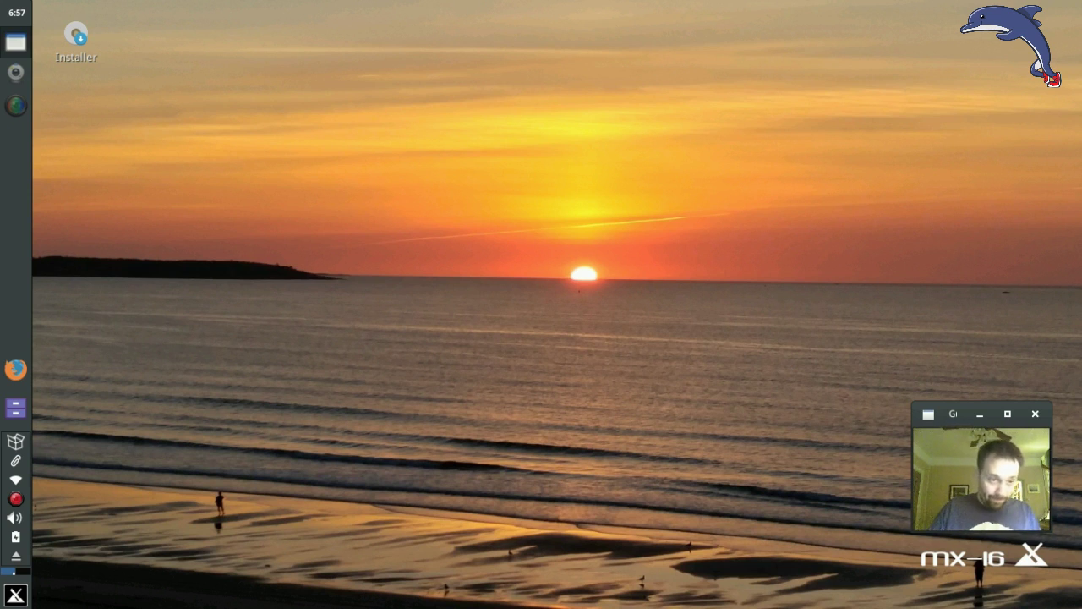
Step: Open the home folder in the file manager, move its window clear of the desktop edge, and select test-storage file
click(15, 408)
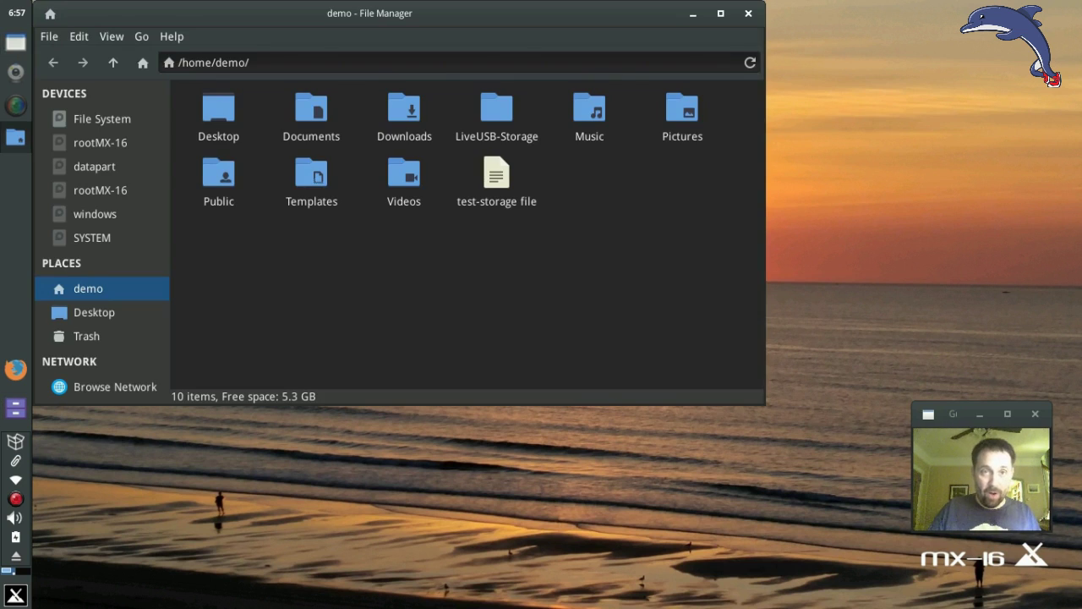
drag(253, 13, 359, 87)
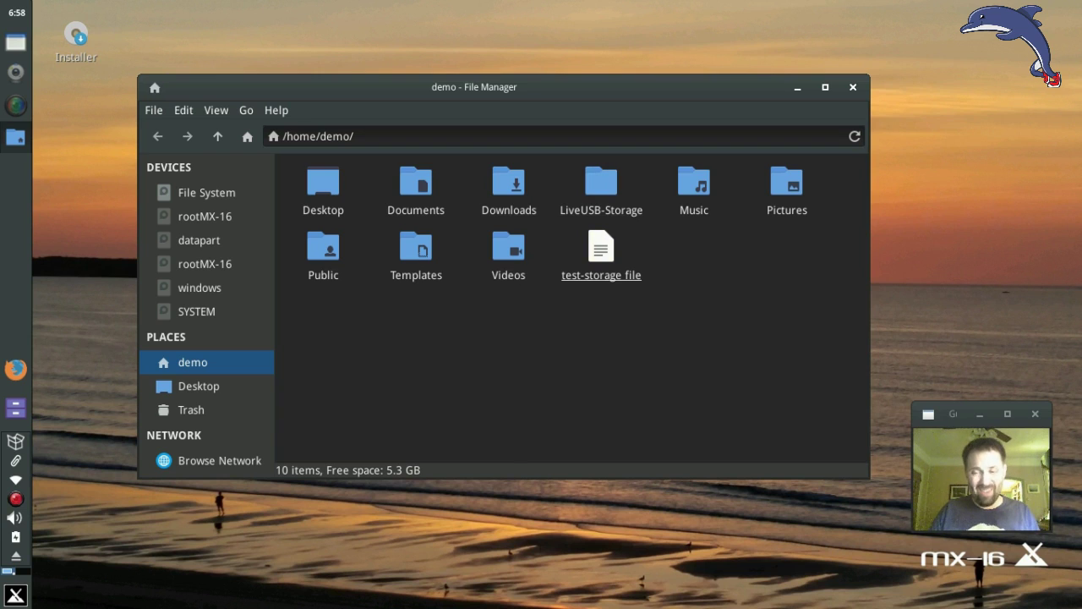
mouse_move(601, 250)
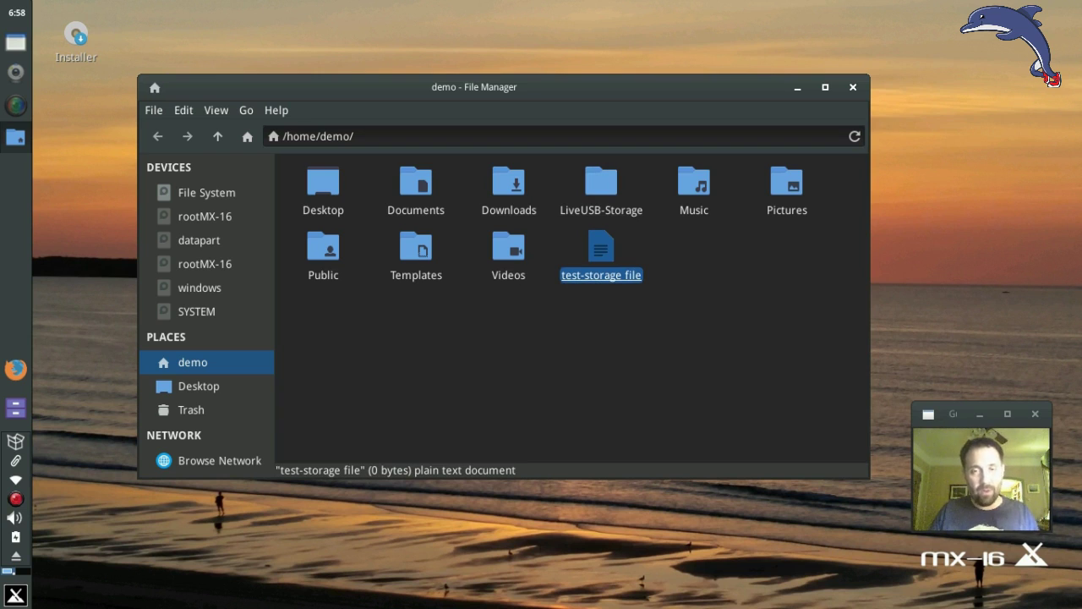
mouse_move(601, 184)
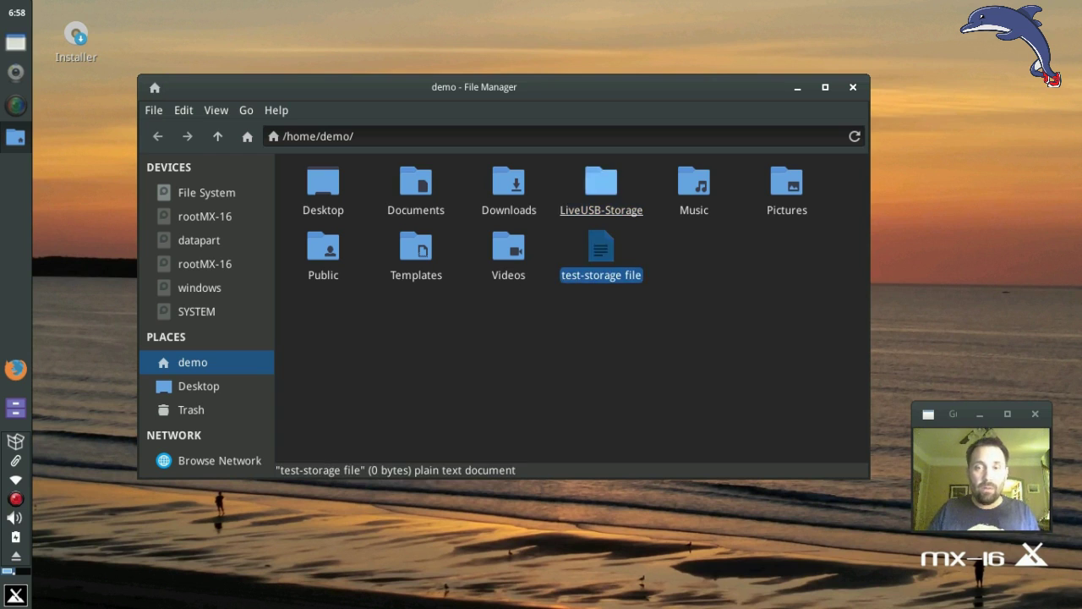
Step: View the video files stored in the LiveUSB-Storage folder and return to the demo home folder
click(601, 186)
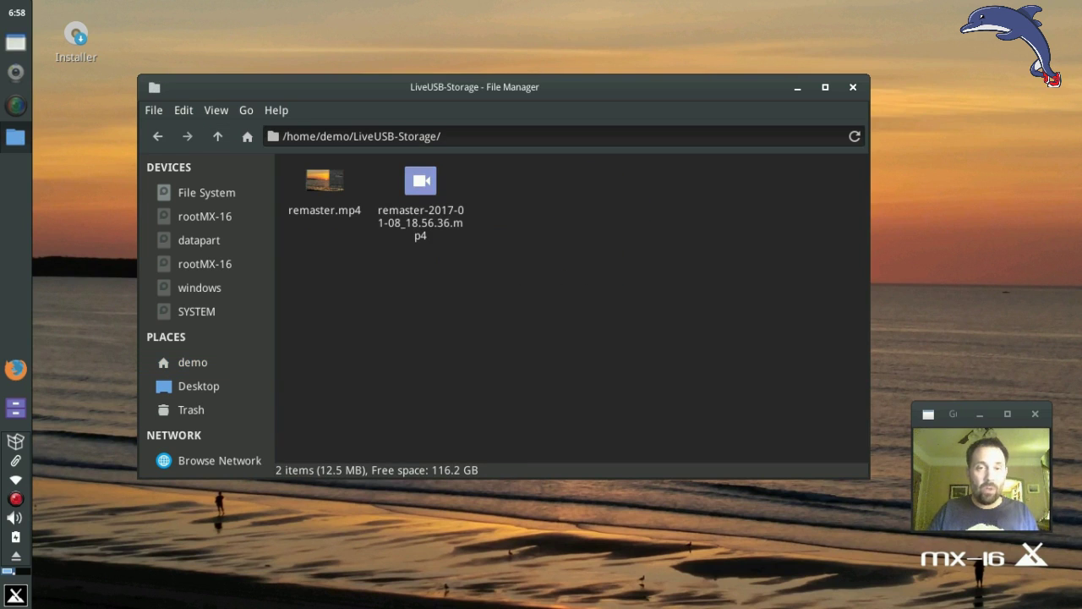
mouse_move(420, 186)
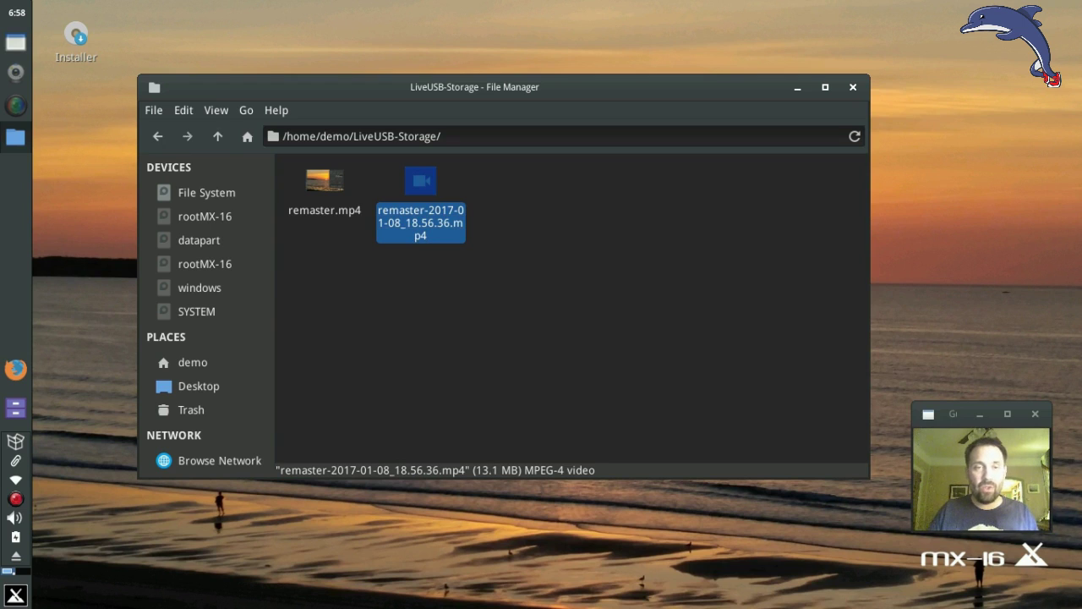
click(218, 137)
click(416, 254)
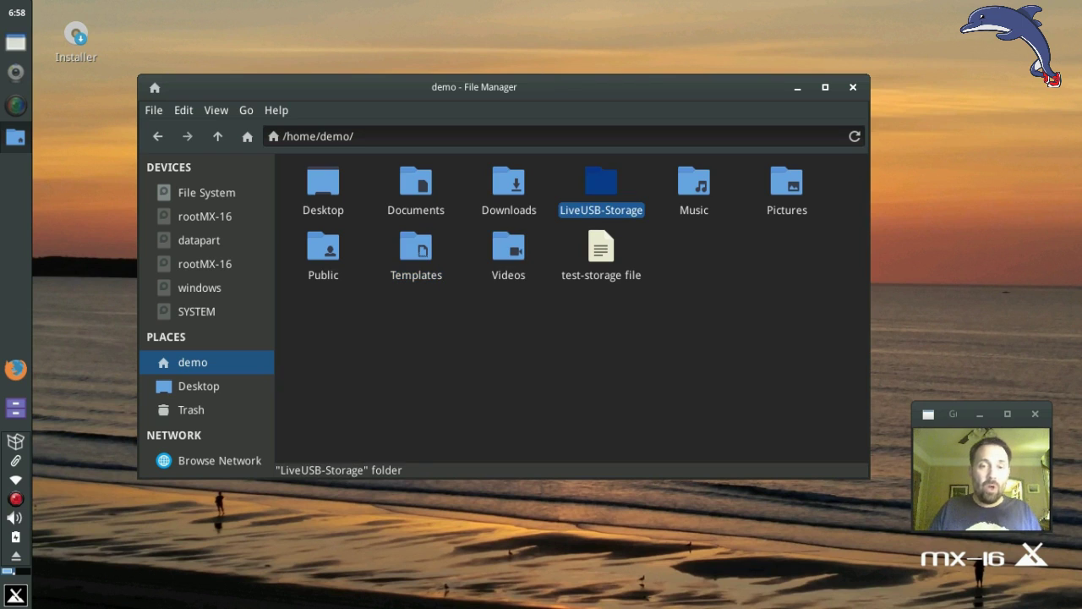
click(592, 343)
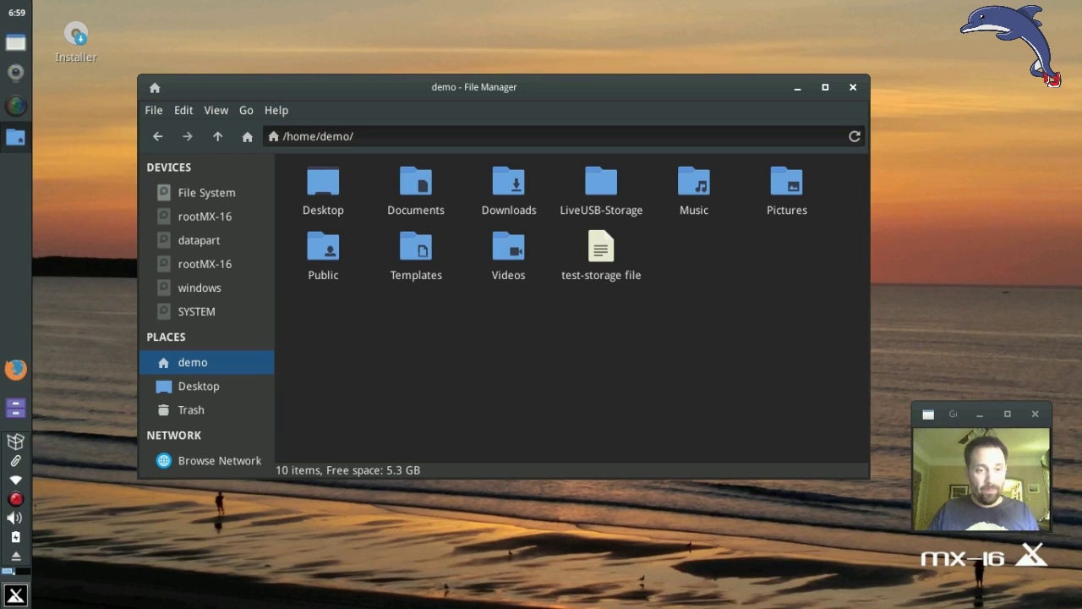
Step: Review the installed applications in the Office, Internet, Graphics and Development categories, and close the application list
click(15, 594)
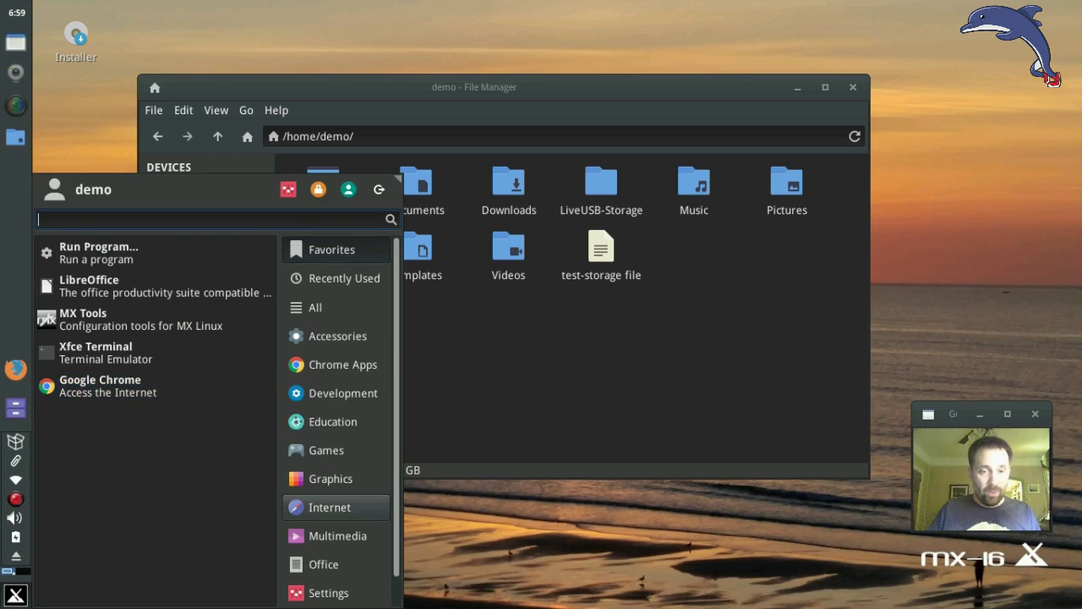
click(323, 564)
mouse_move(330, 507)
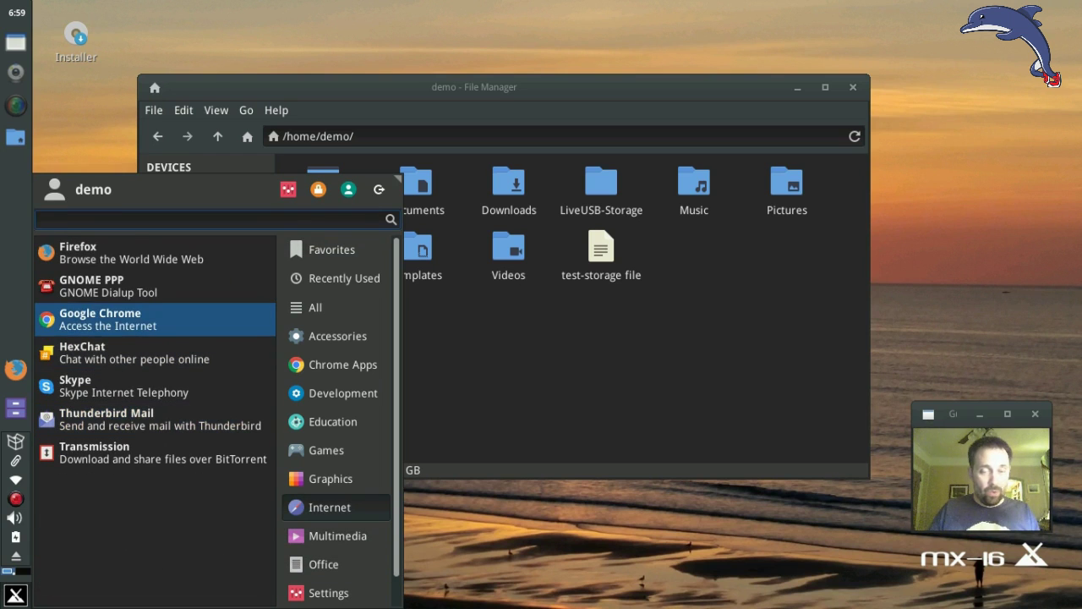
mouse_move(329, 478)
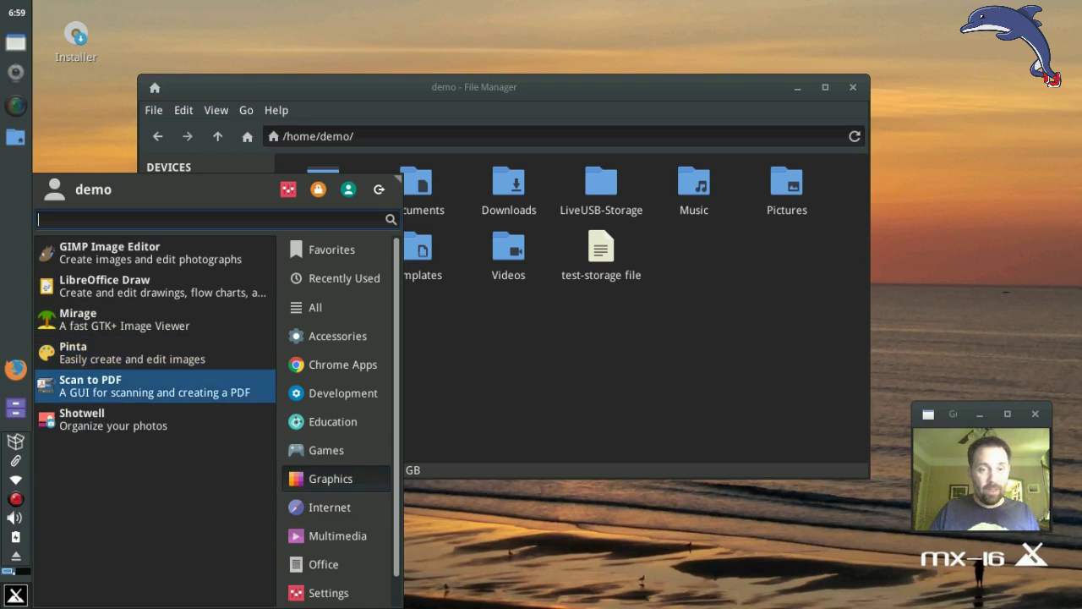
mouse_move(336, 393)
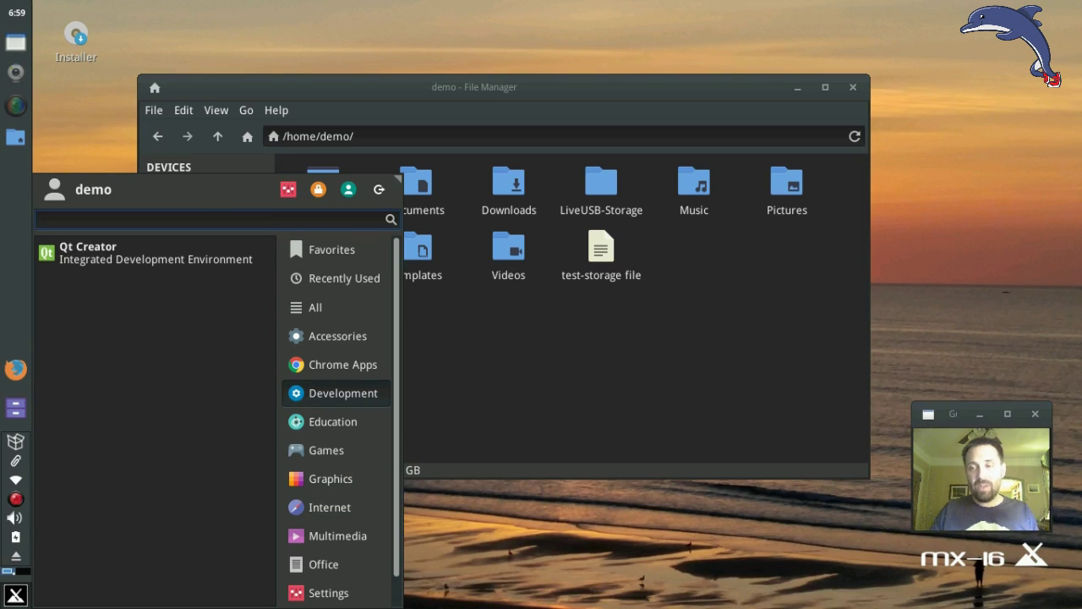
click(473, 428)
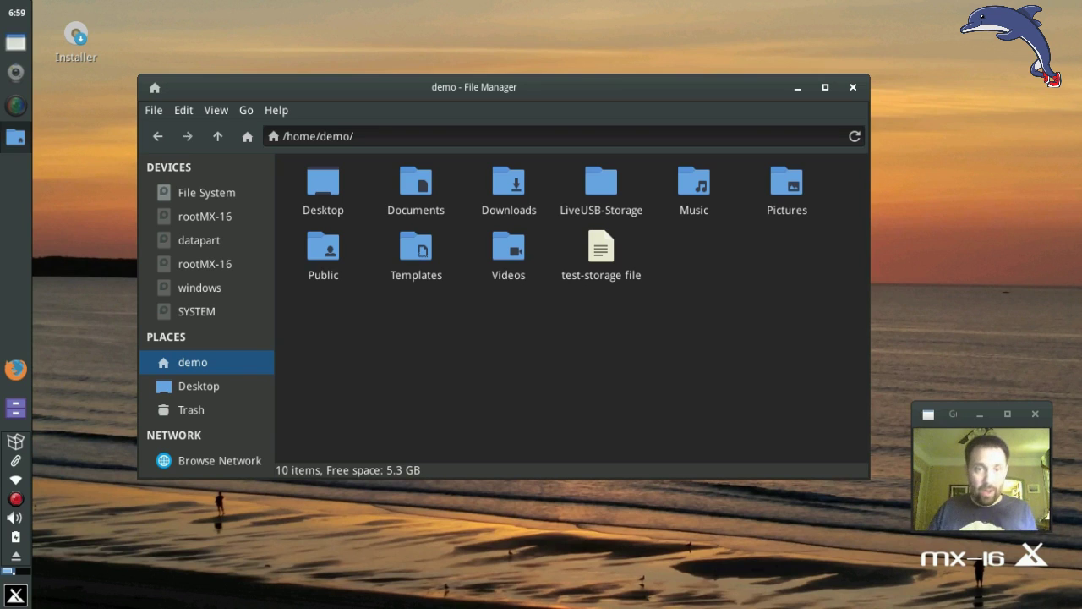
Step: Go up from the demo home folder to the root of the file system
click(218, 136)
click(218, 136)
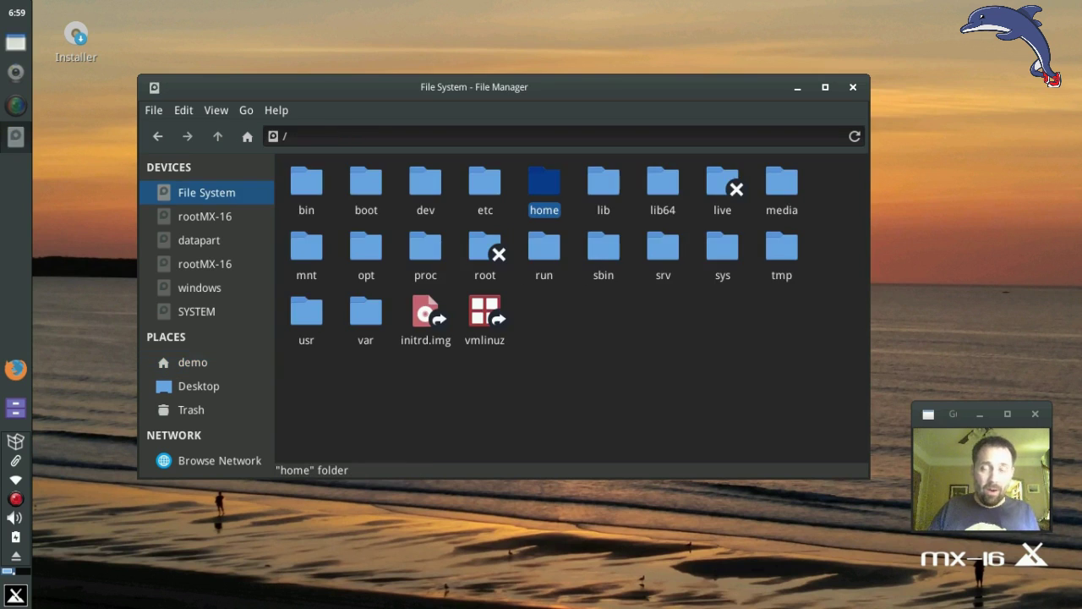
click(532, 372)
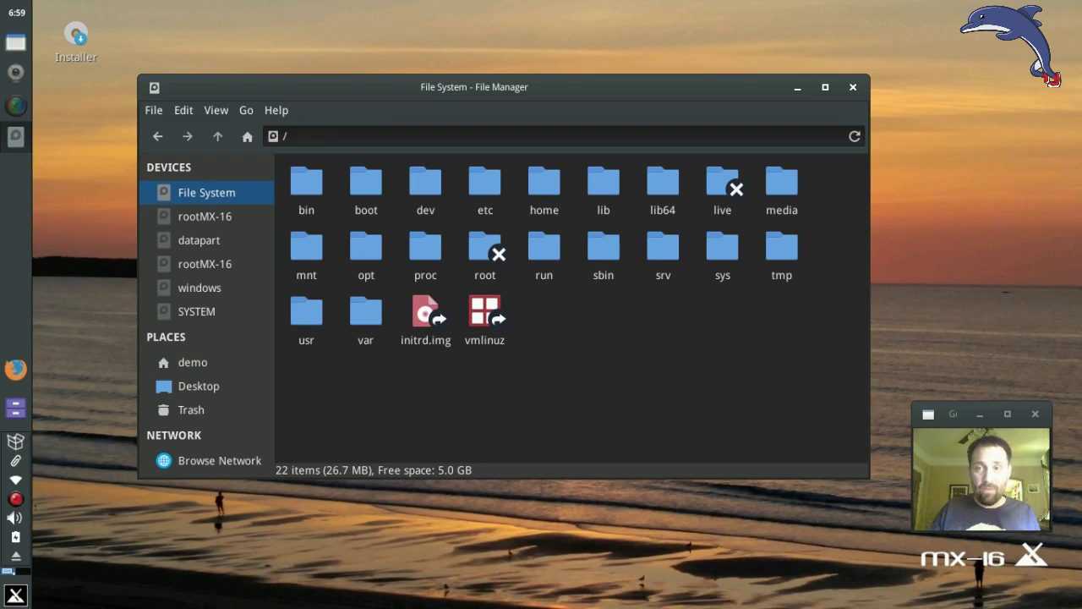
Step: Open the live folder in a file manager with root rights and keep the webcam window above the other windows
click(722, 184)
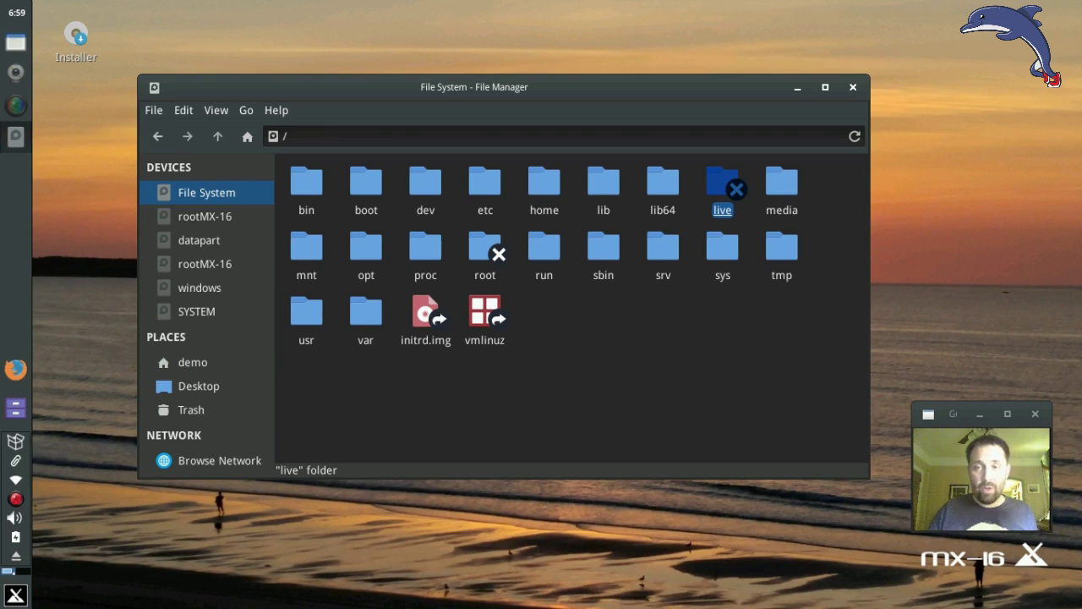
right_click(725, 214)
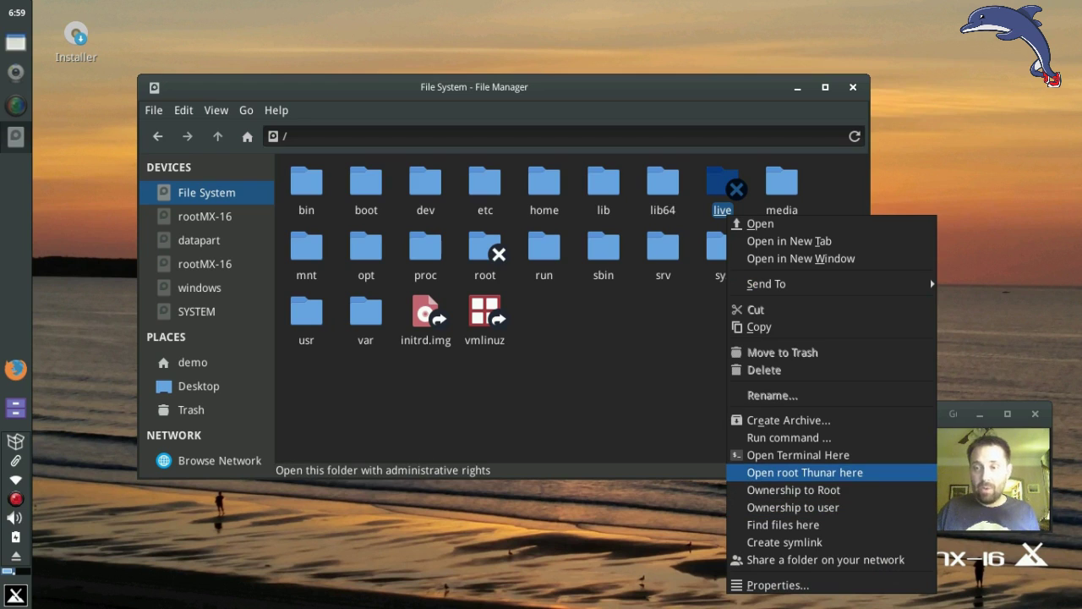
click(804, 472)
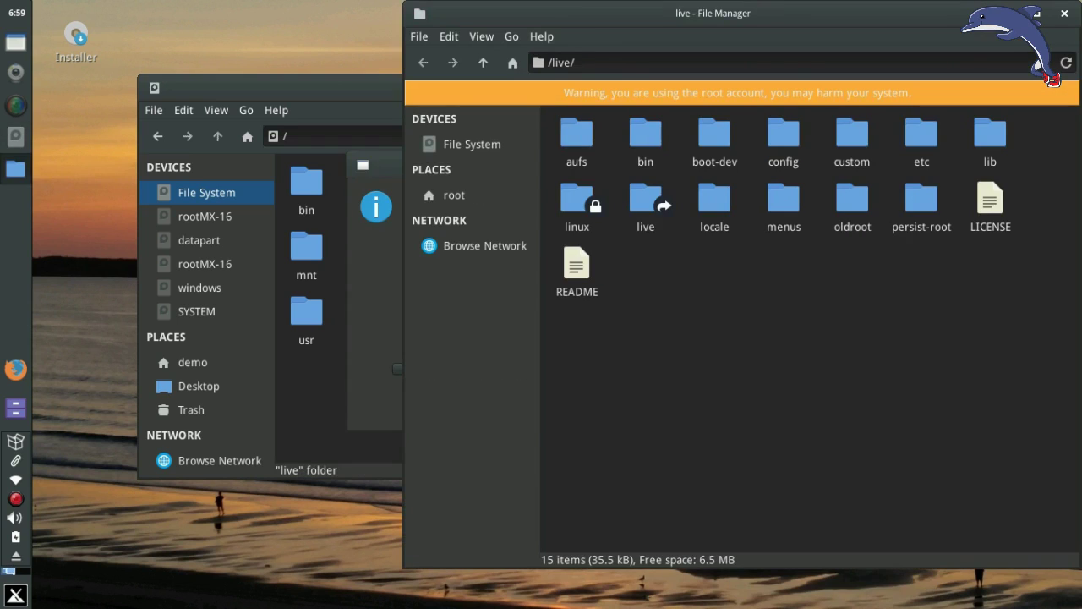
click(692, 408)
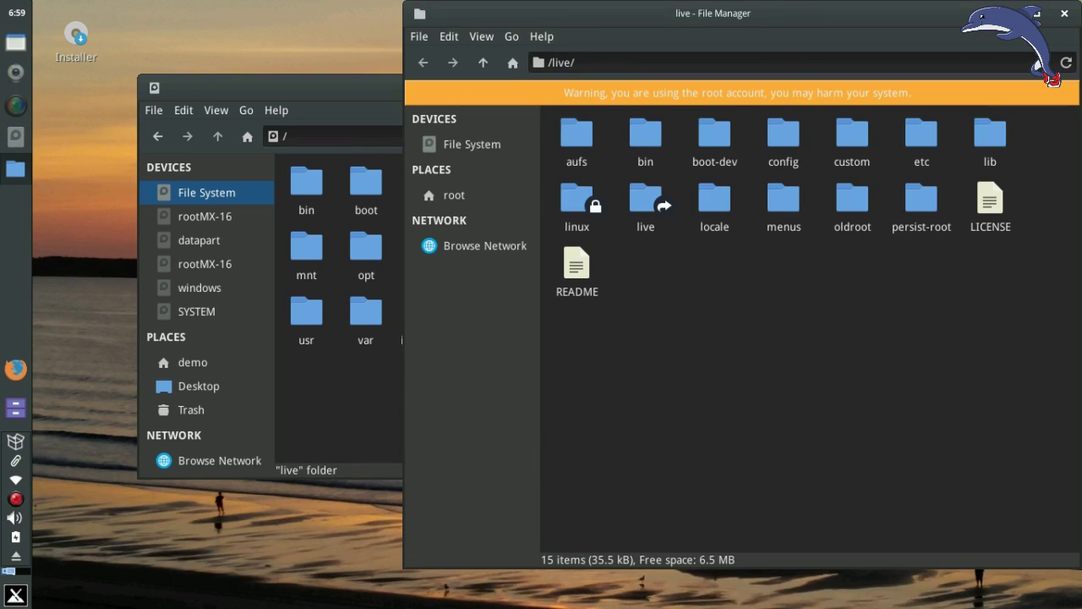
right_click(16, 43)
click(88, 112)
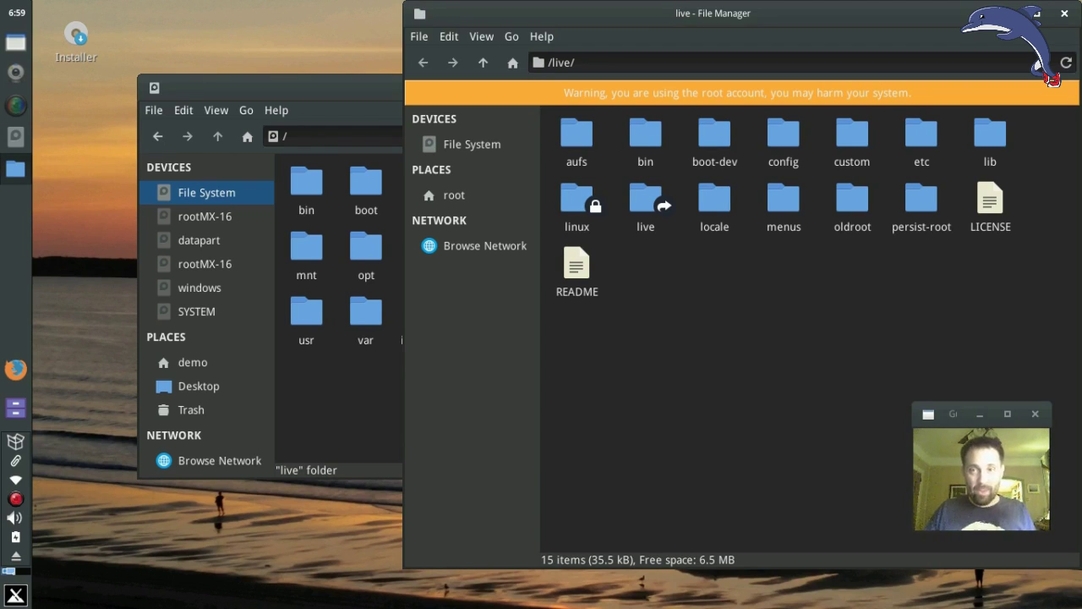
Step: Open the boot-dev folder inside live, check the made-by-live-usb-maker file, and enter the antiX folder
click(645, 135)
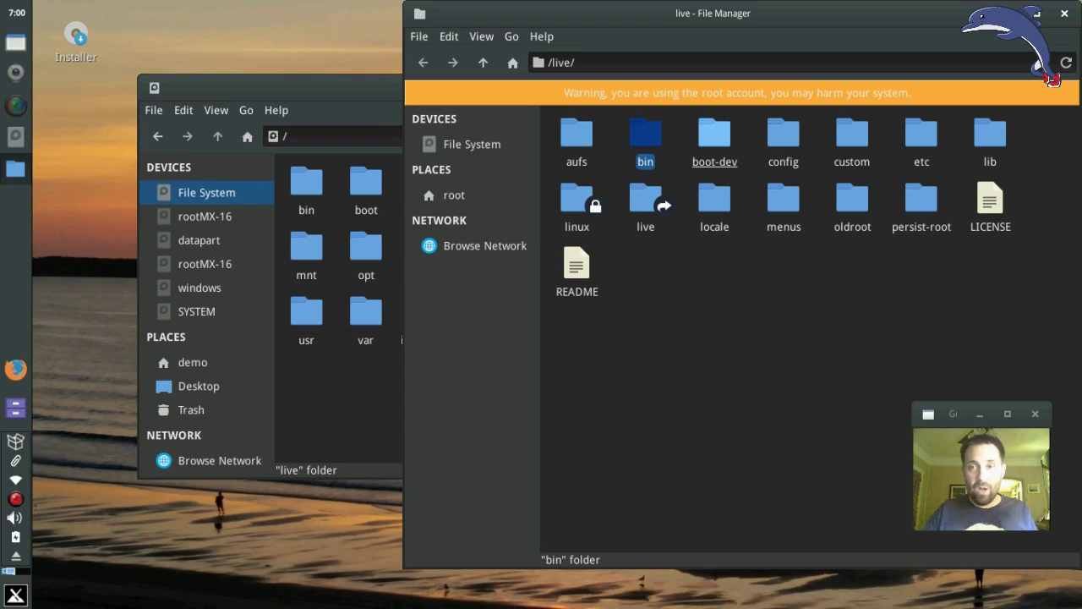
click(714, 136)
double_click(714, 136)
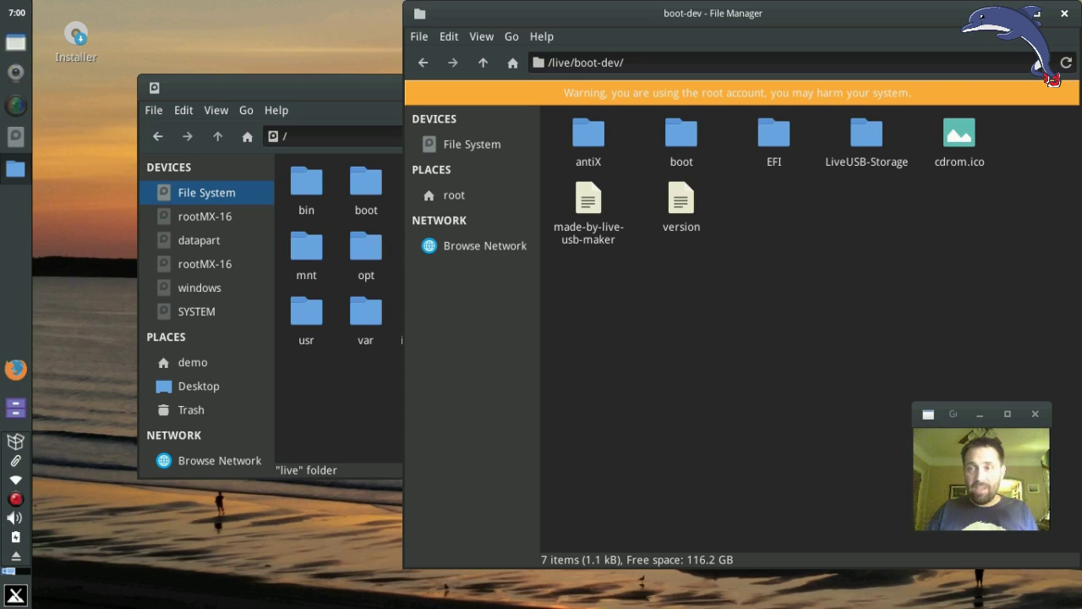
click(588, 203)
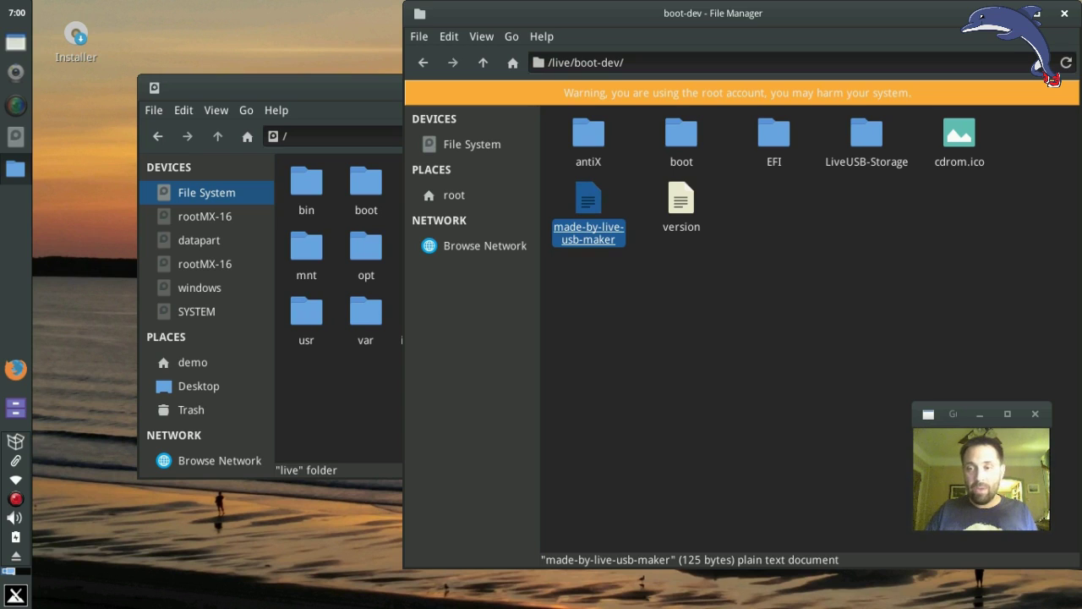
click(592, 292)
click(589, 136)
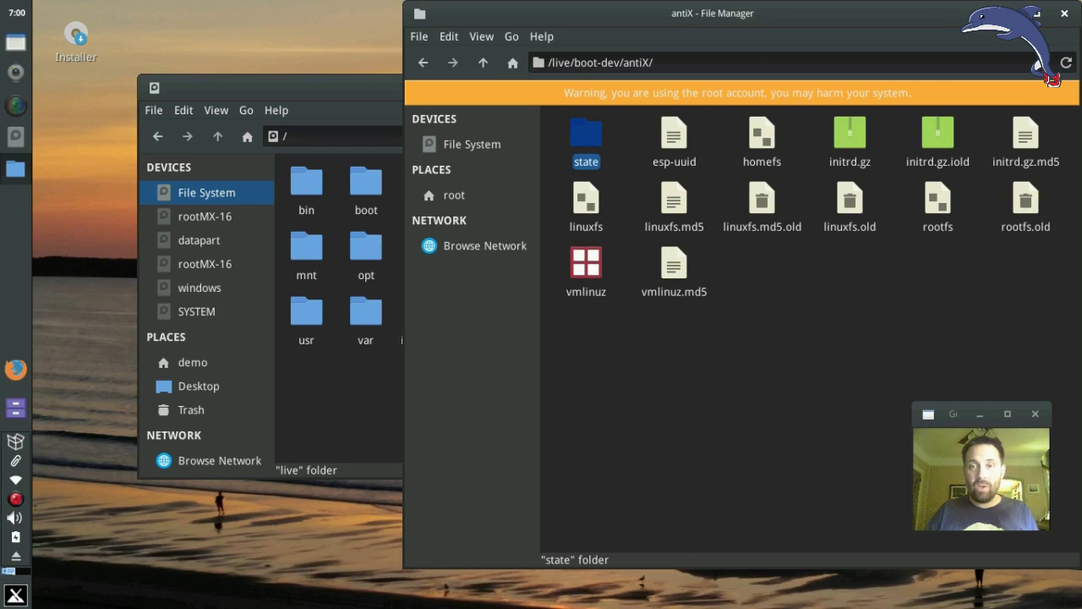
Step: Open the state folder, read the general-state-files text document, and close the document
click(586, 140)
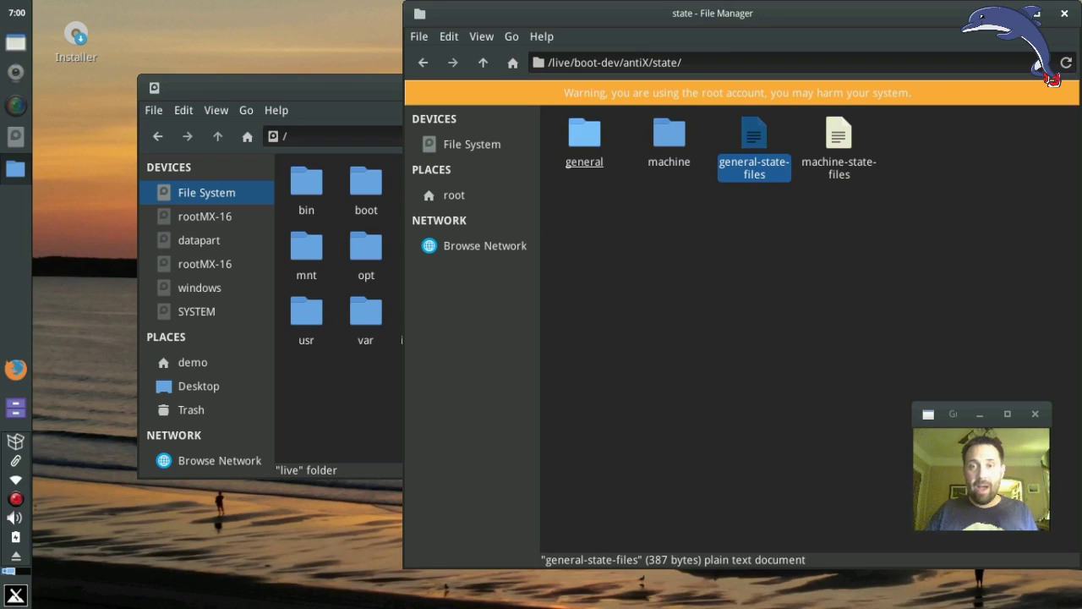
click(755, 142)
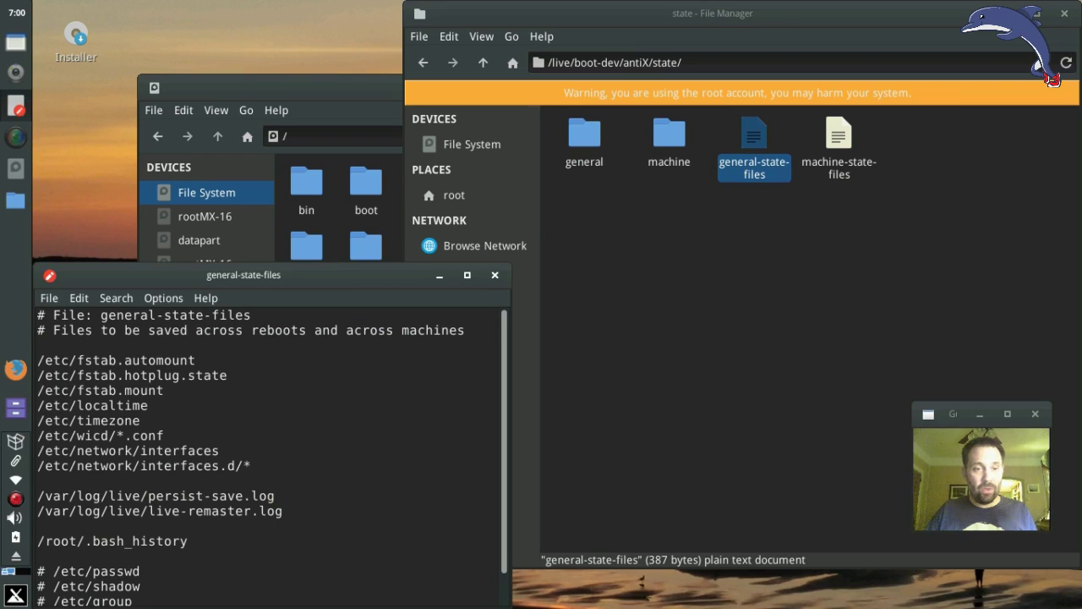
scroll(271, 457, down, 1)
scroll(270, 457, up, 1)
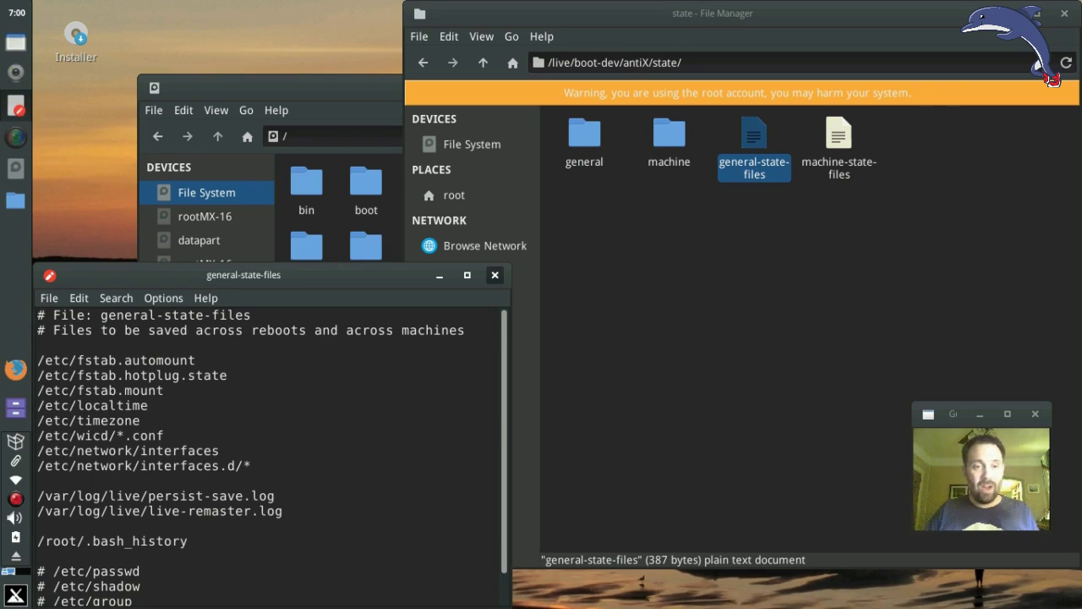
click(495, 274)
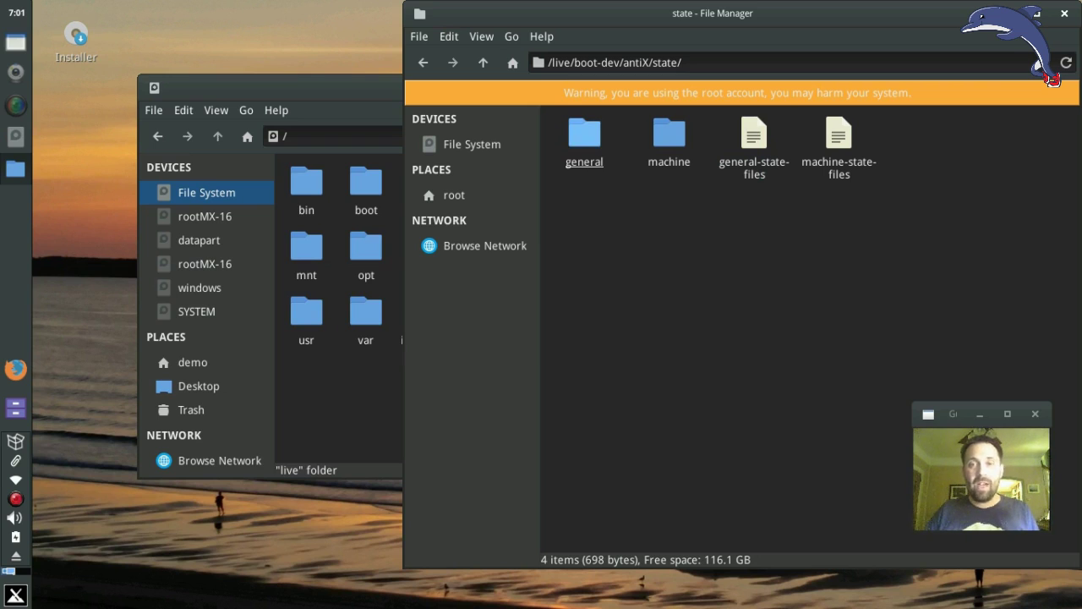
Step: Return to the antiX folder and examine the linuxfs, linuxfs.md5.old, homefs and rootfs files
click(585, 140)
click(482, 62)
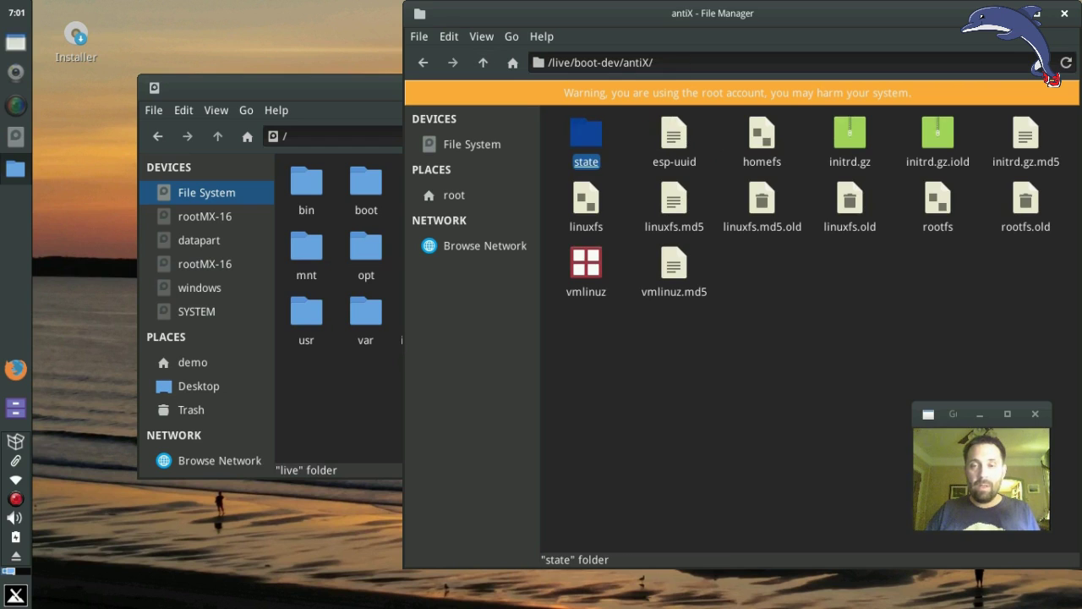
click(586, 203)
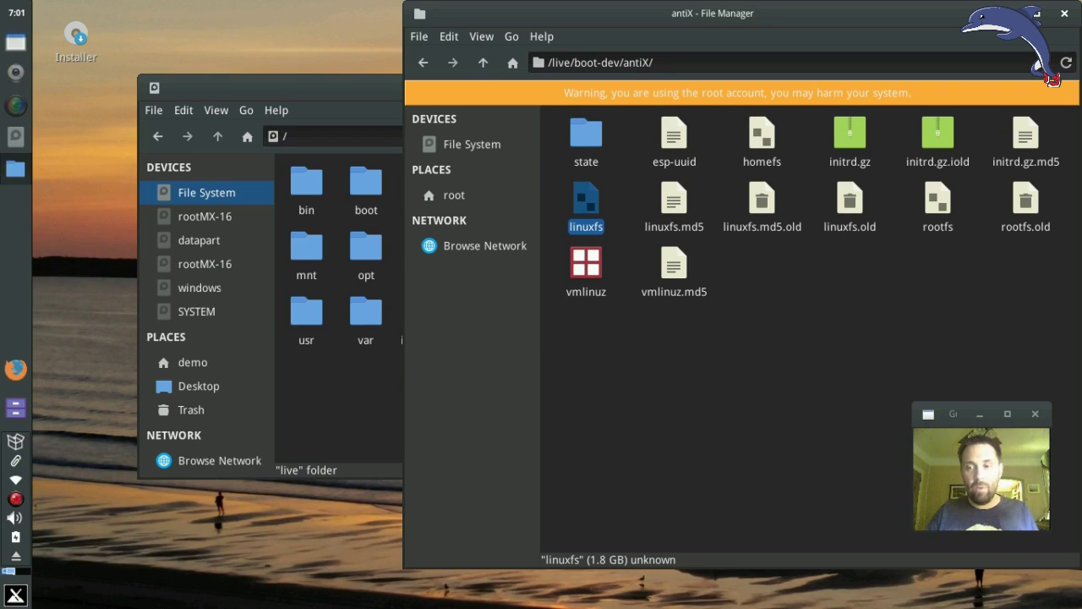
click(673, 266)
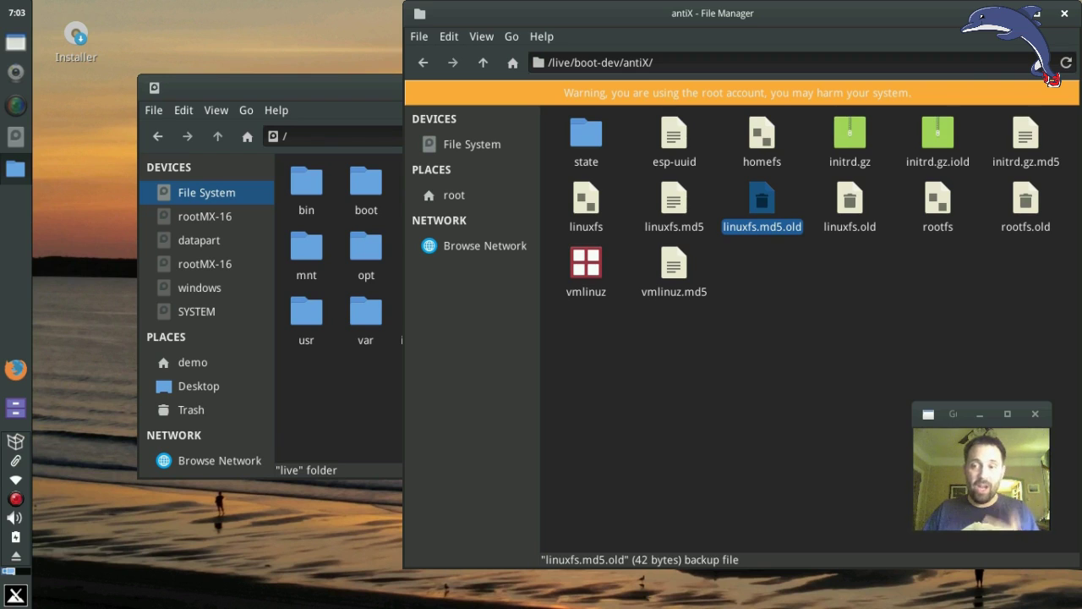
mouse_move(586, 203)
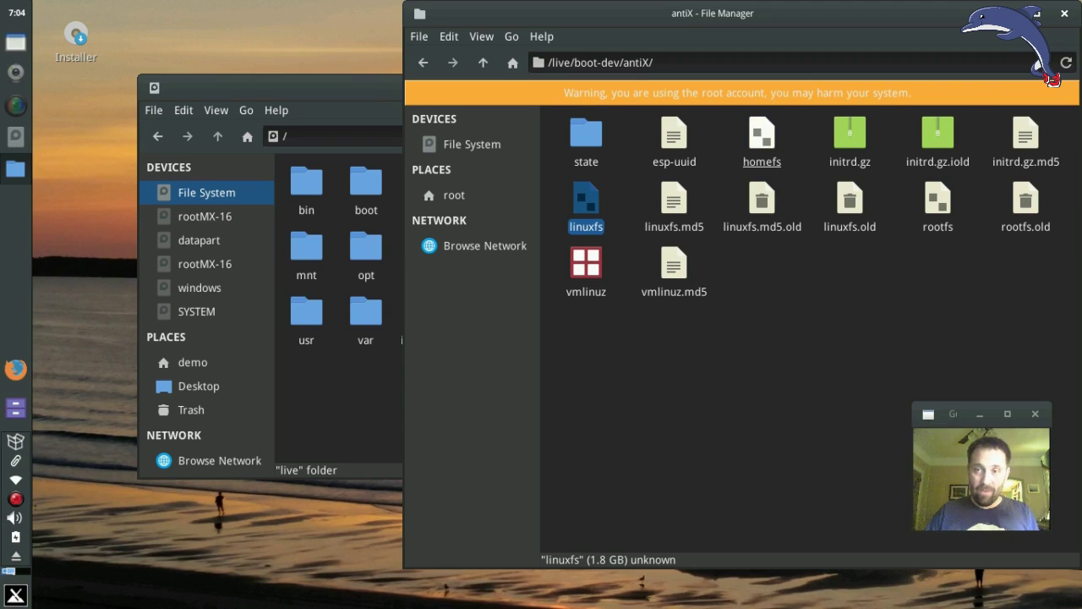
mouse_move(762, 137)
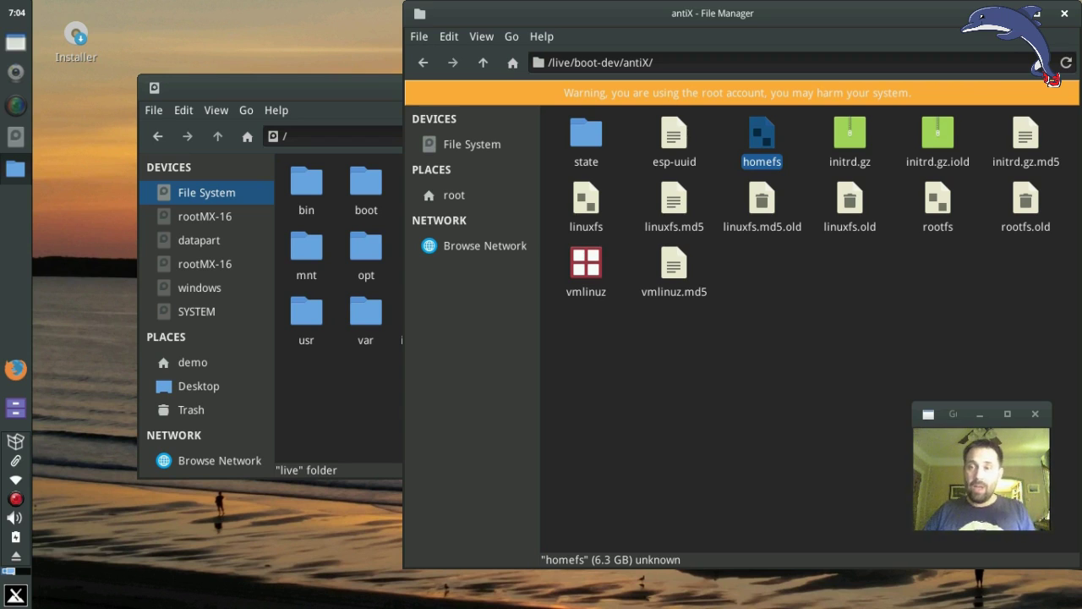
click(938, 203)
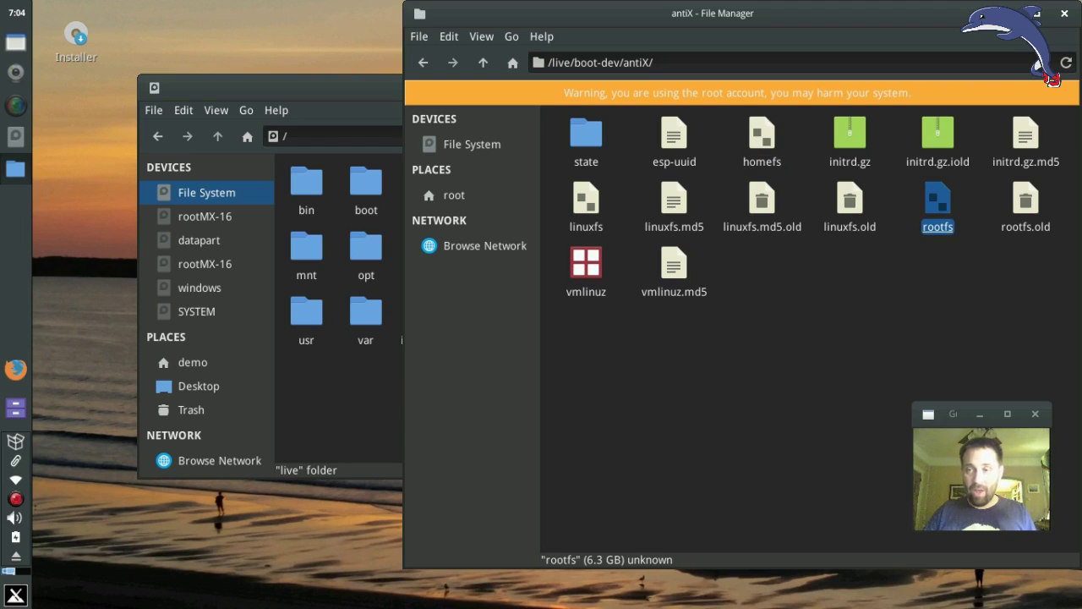
click(586, 203)
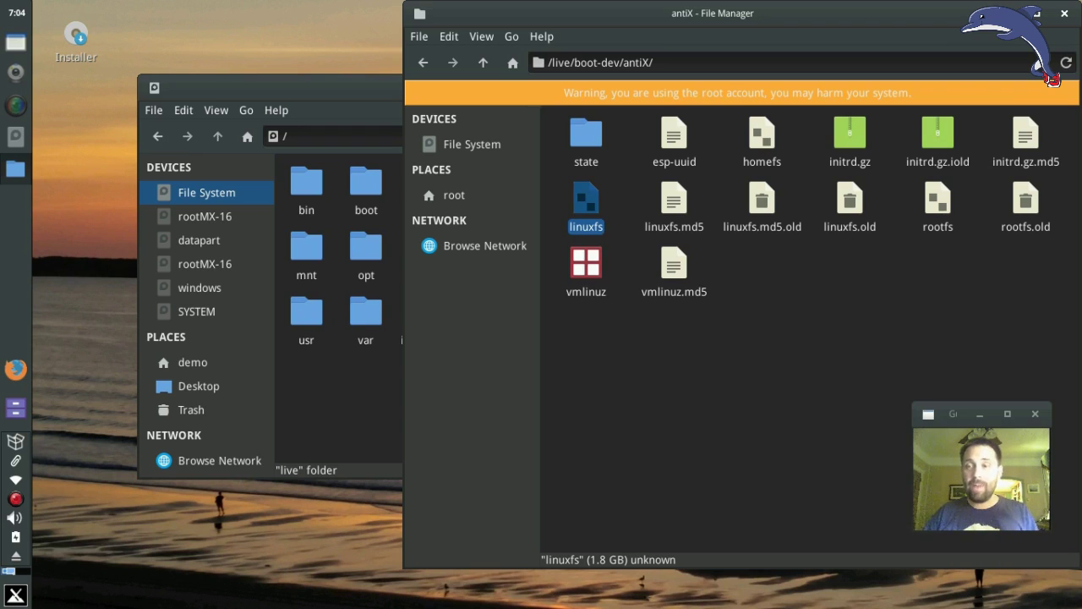
Step: Examine the rootfs, linuxfs.md5.old, rootfs.old and initrd.gz files in the antiX folder
mouse_move(938, 205)
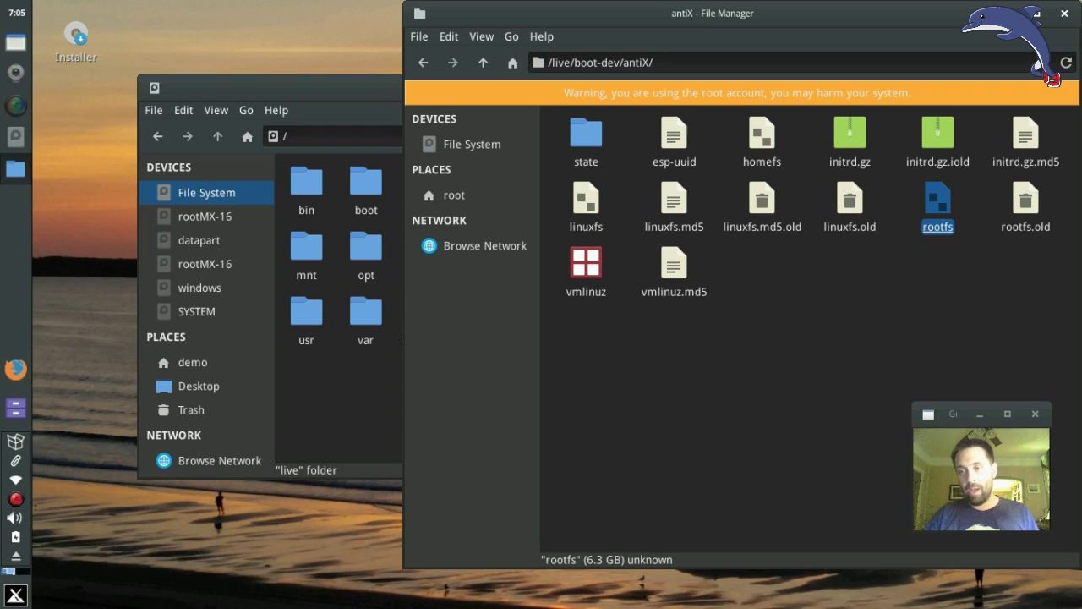
click(938, 283)
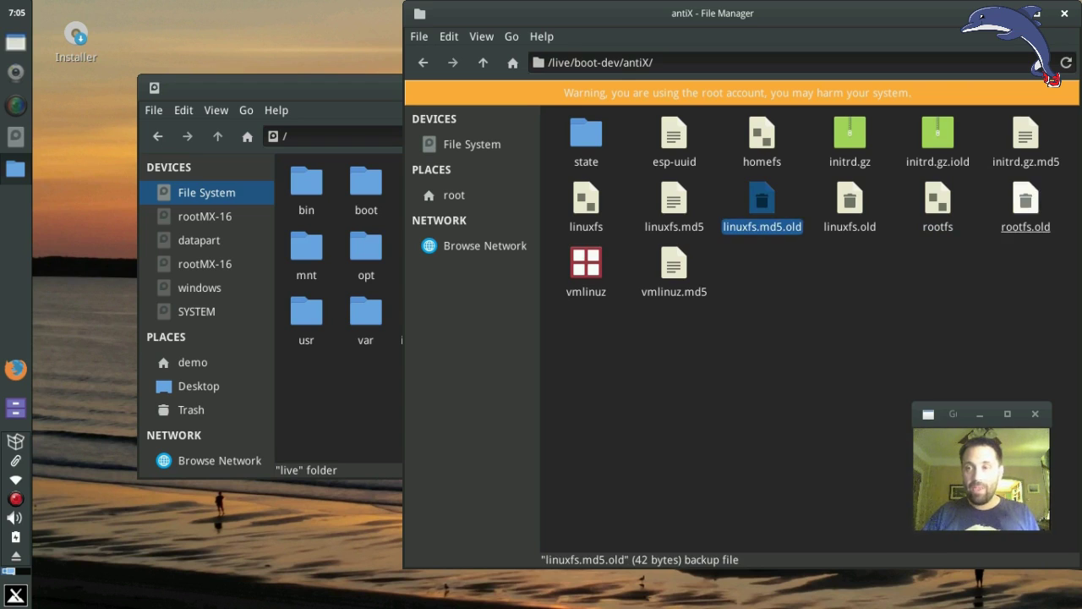
mouse_move(1026, 207)
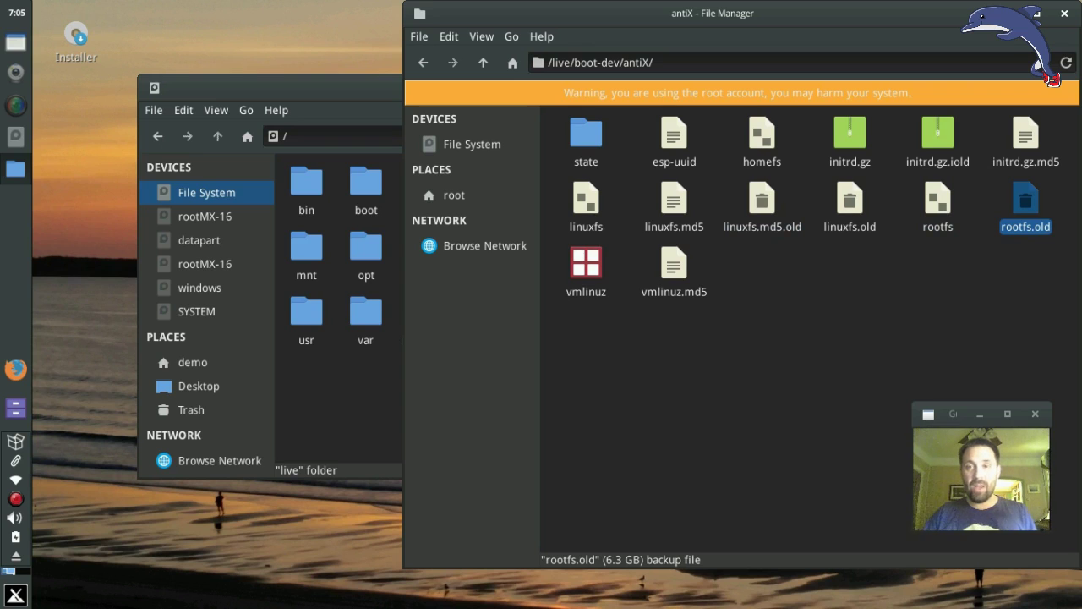
click(921, 321)
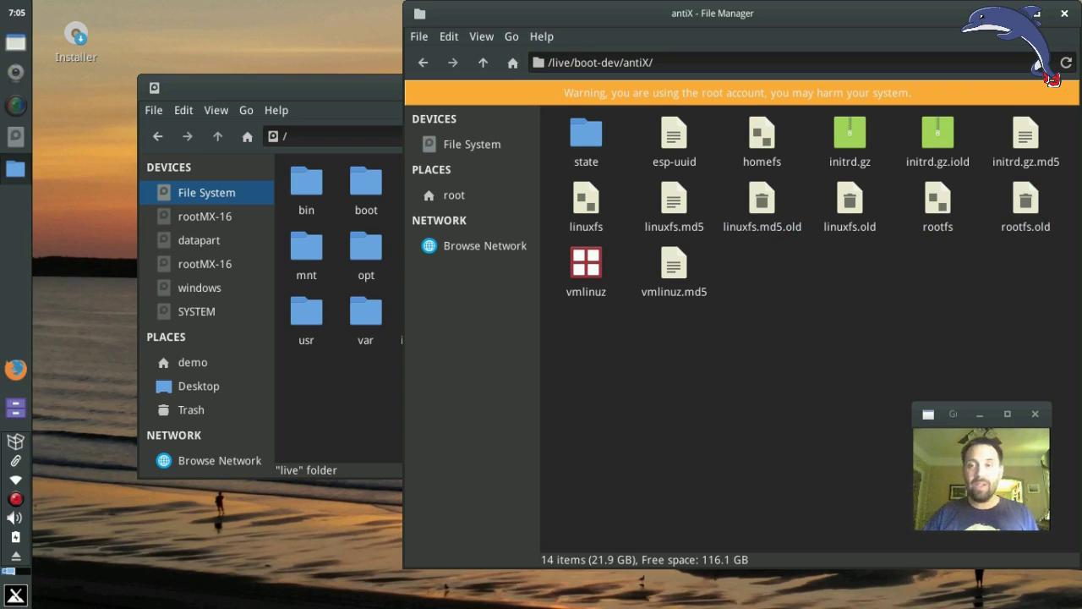
mouse_move(849, 140)
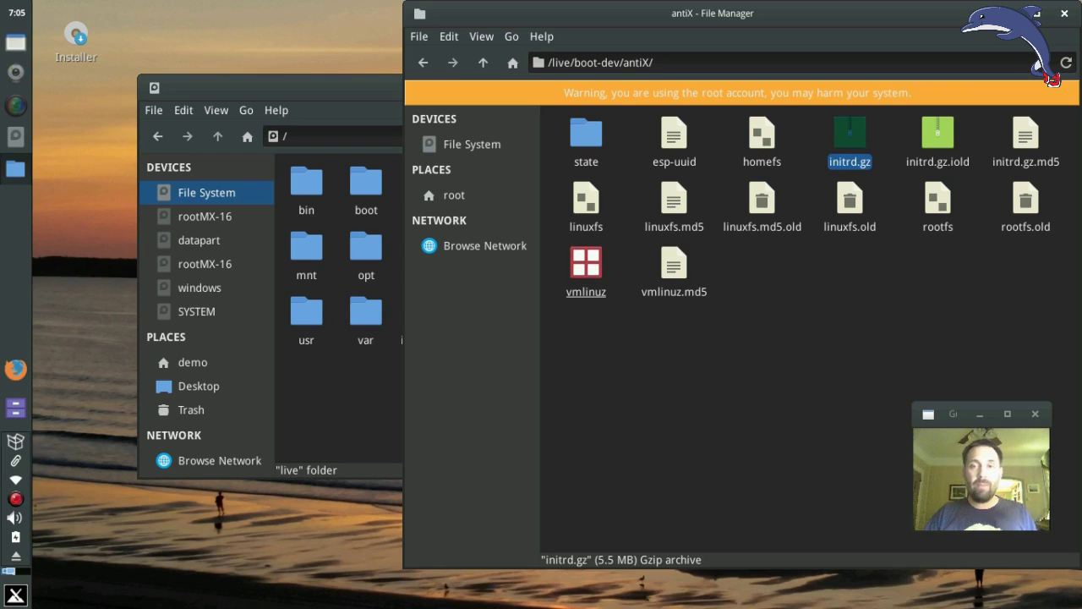
Step: Try to open linuxfs, cancel choosing an application for it, and compare the rootfs, homefs and linuxfs files
double_click(585, 207)
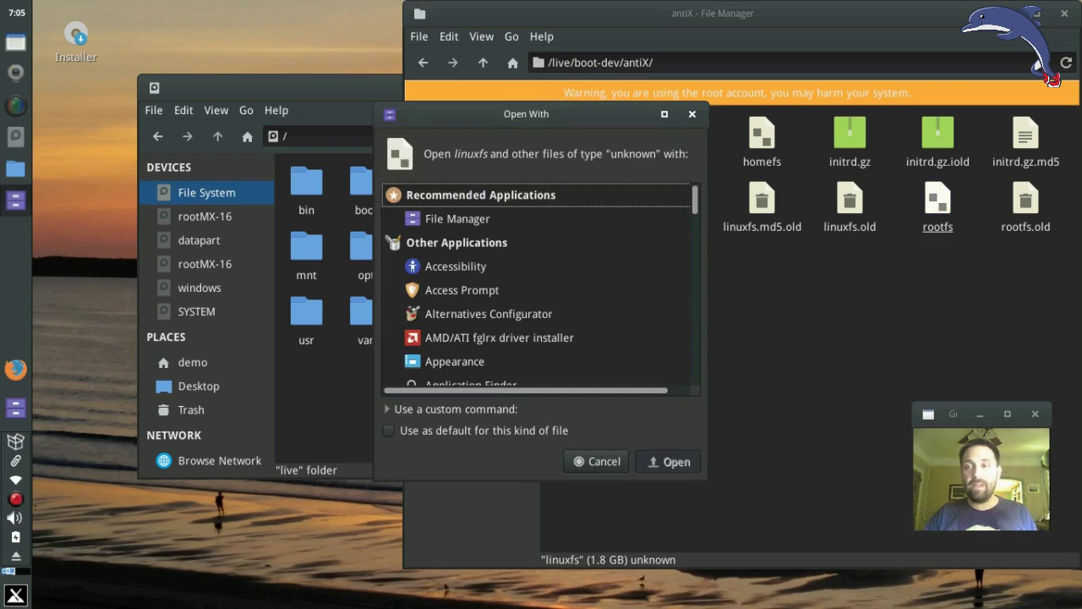
click(596, 461)
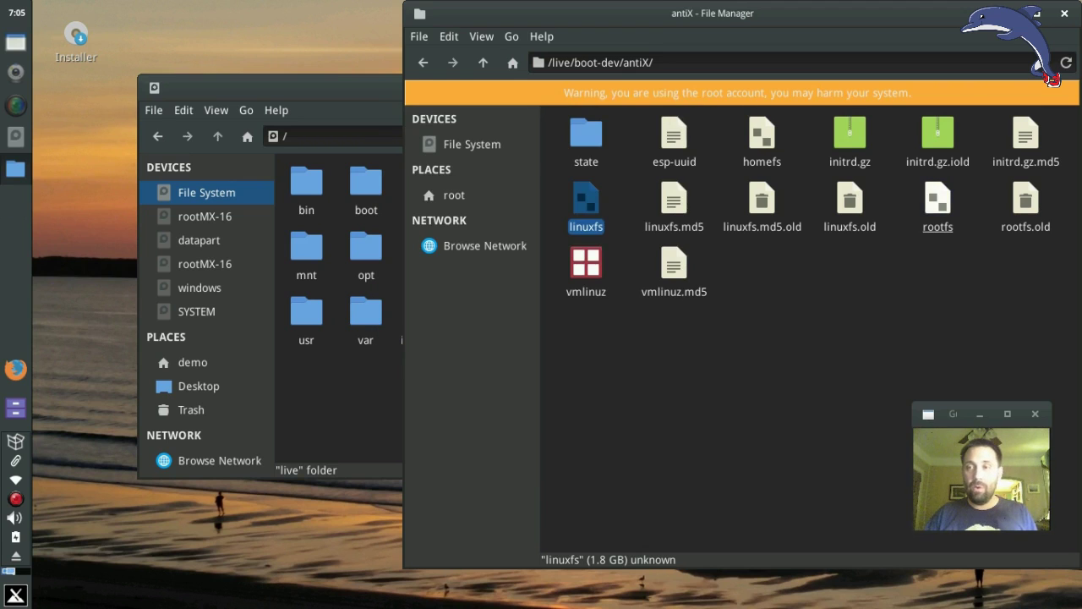
click(937, 207)
click(762, 139)
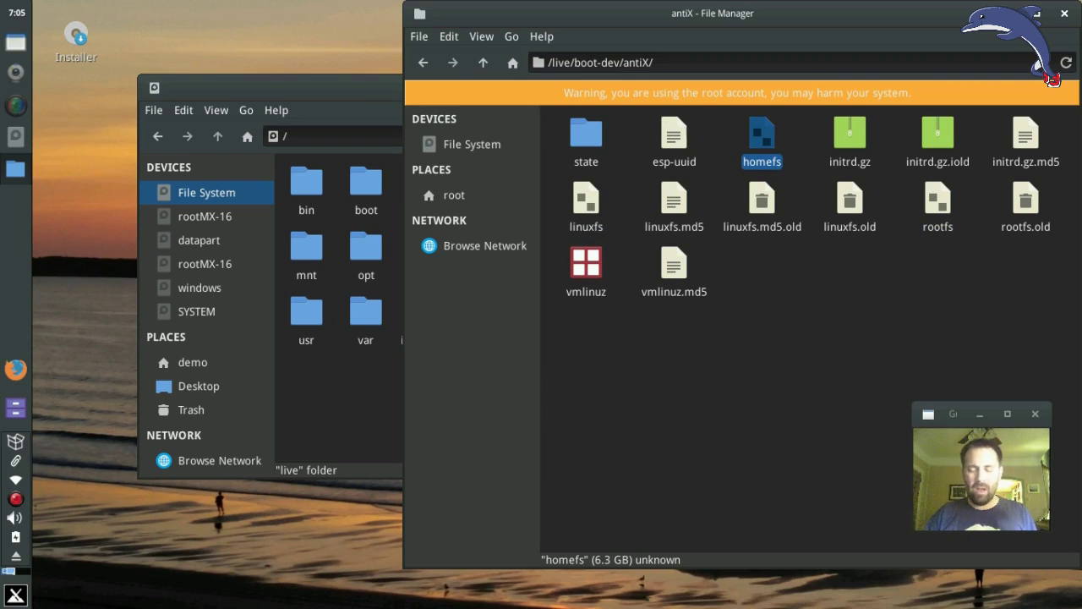
click(586, 203)
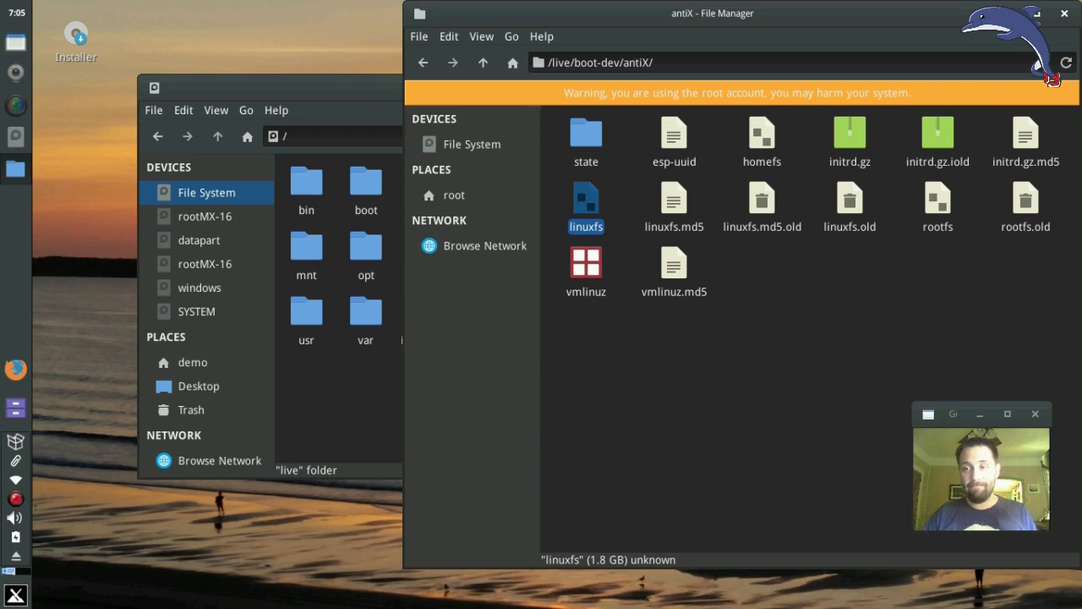
click(609, 355)
Step: Leave the antiX folder for root's home folder, close the root file manager and return to the File System window
click(513, 62)
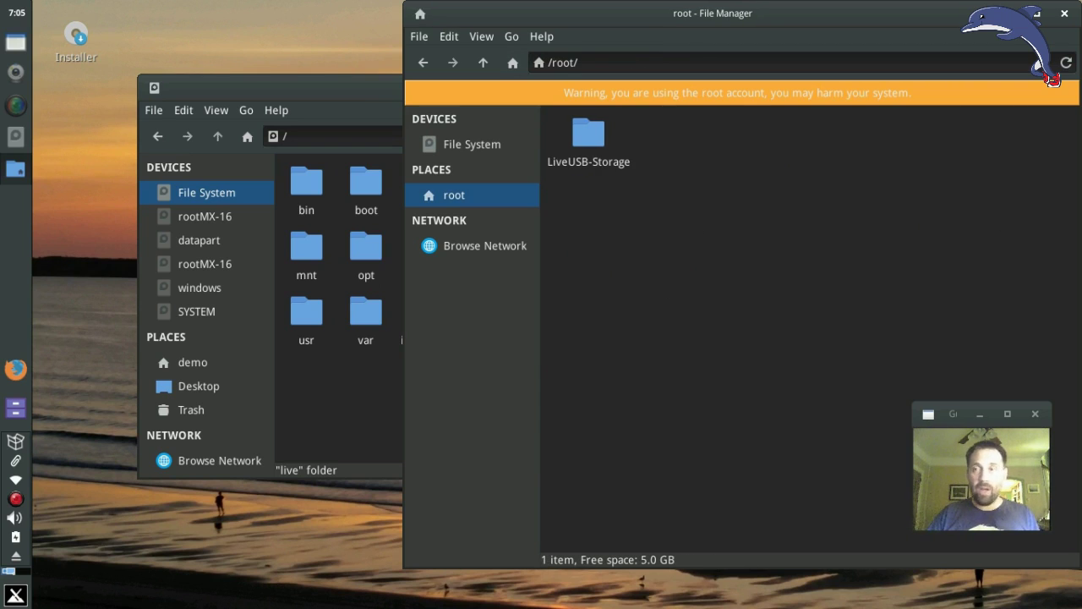
click(1064, 13)
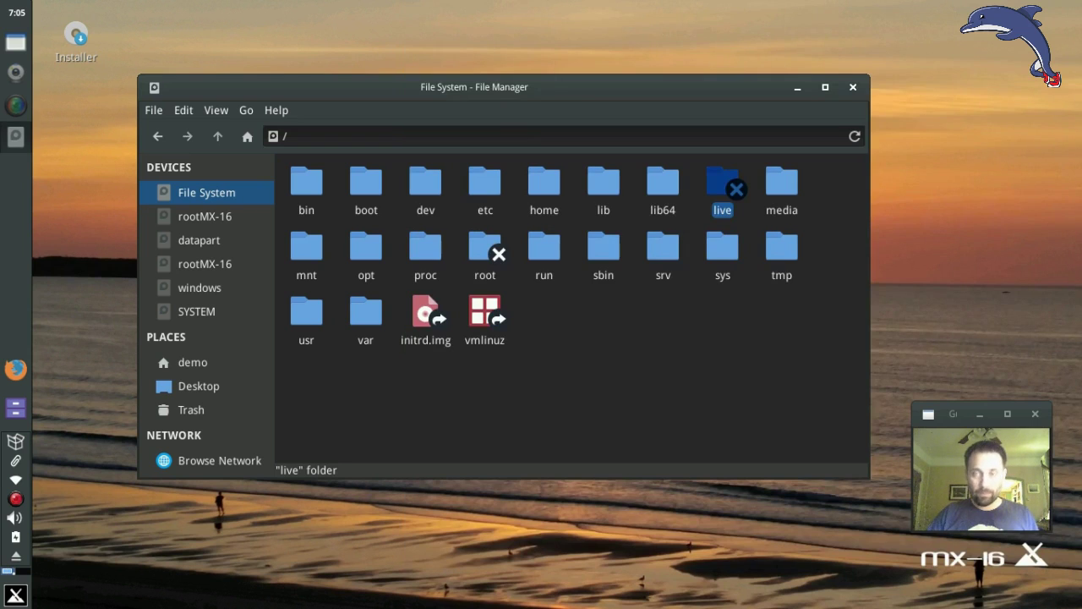
click(592, 372)
click(722, 184)
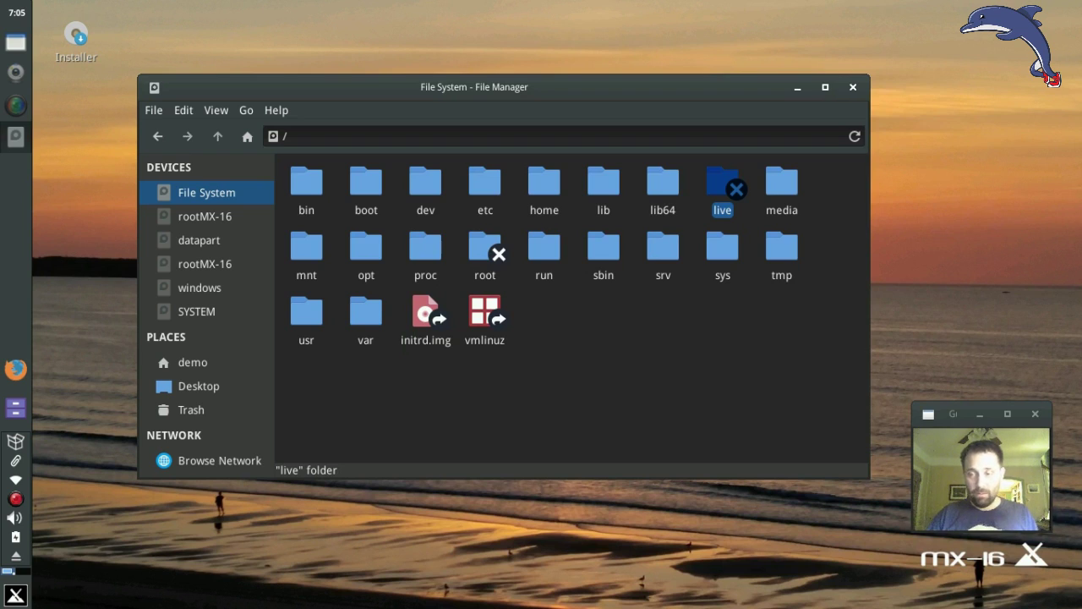
Step: Open the demo home folder, look at the contents of its LiveUSB-Storage folder, and return to the home folder
click(193, 363)
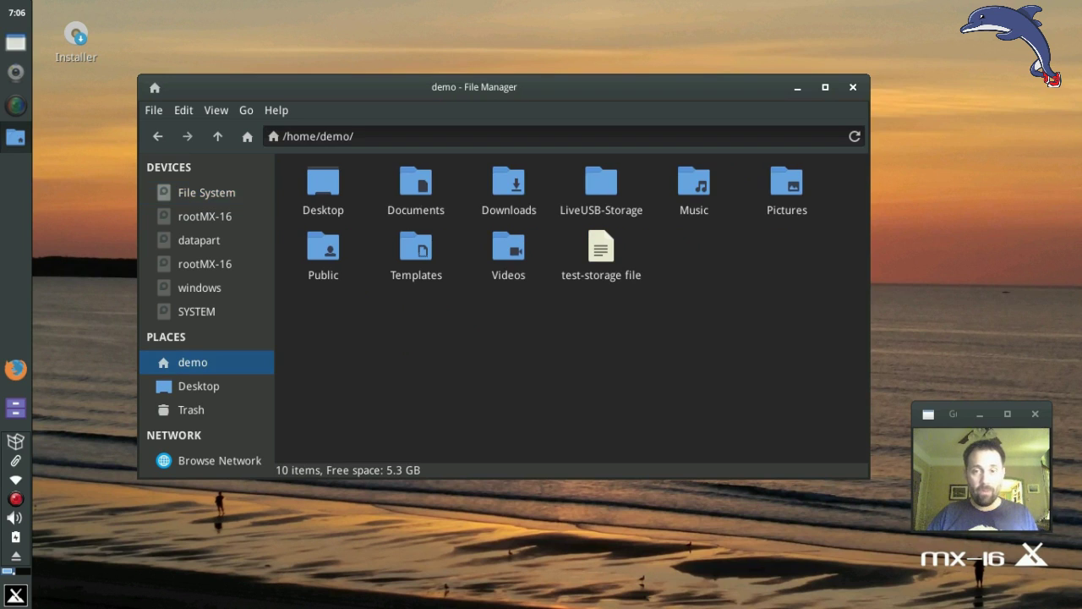
click(601, 186)
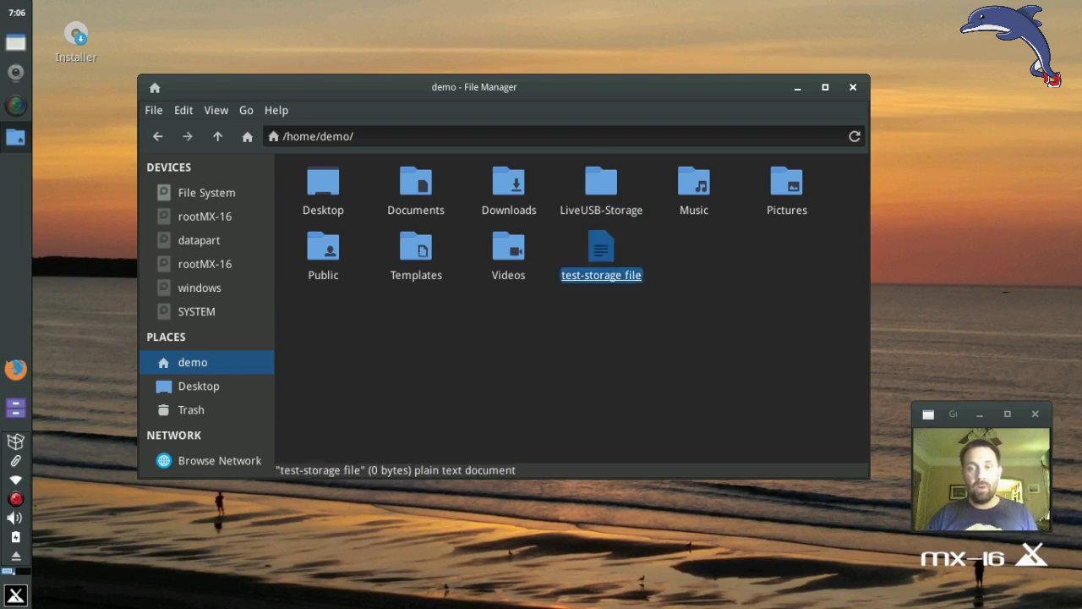
click(601, 193)
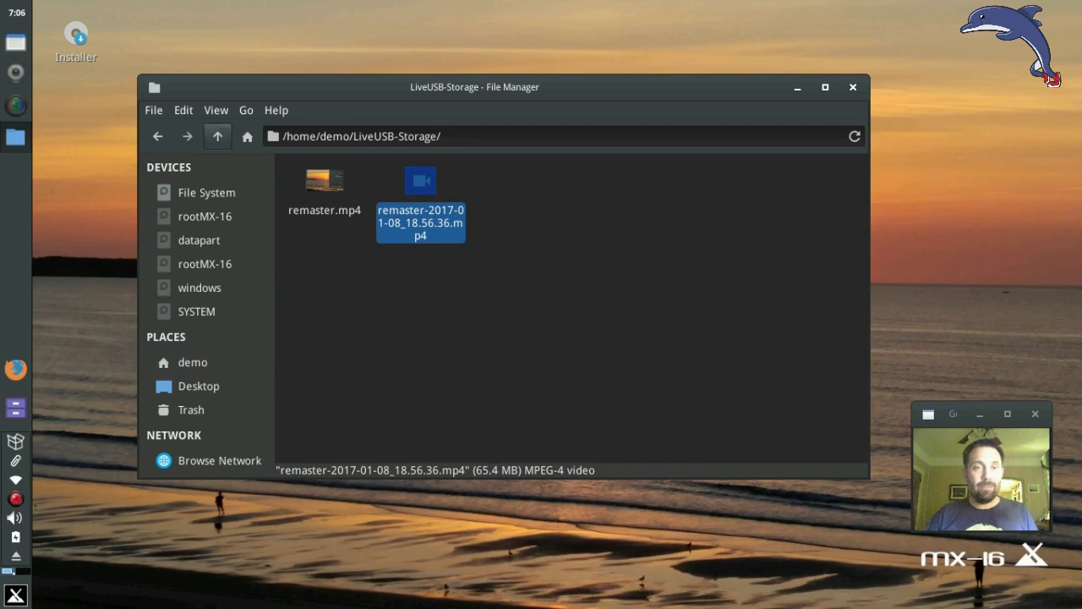
click(218, 136)
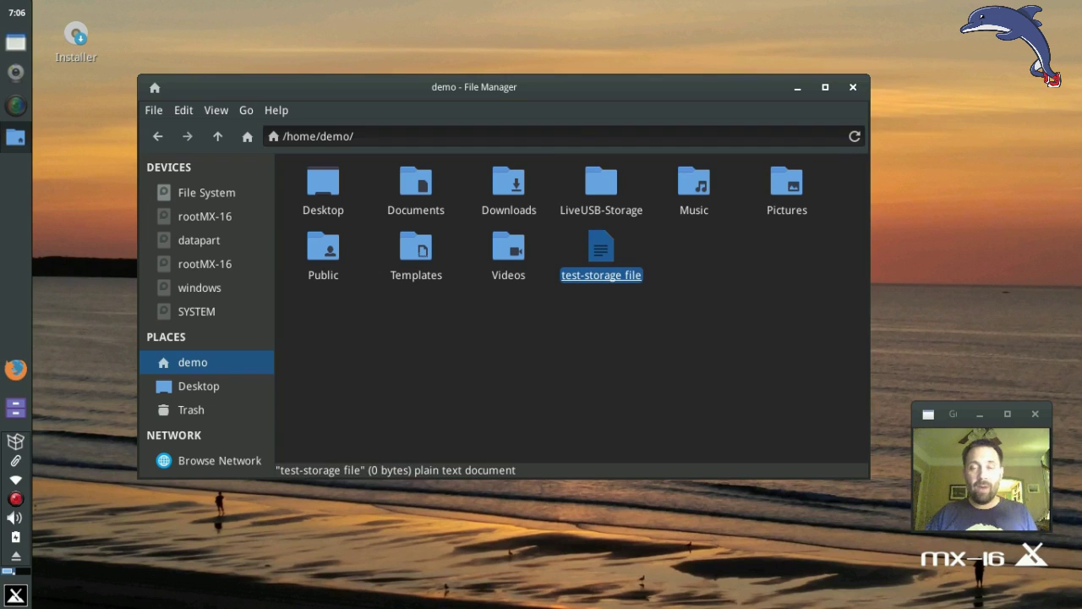
Step: Copy test-storage file into LiveUSB-Storage, delete the original from the demo home folder, and close the file manager
click(588, 200)
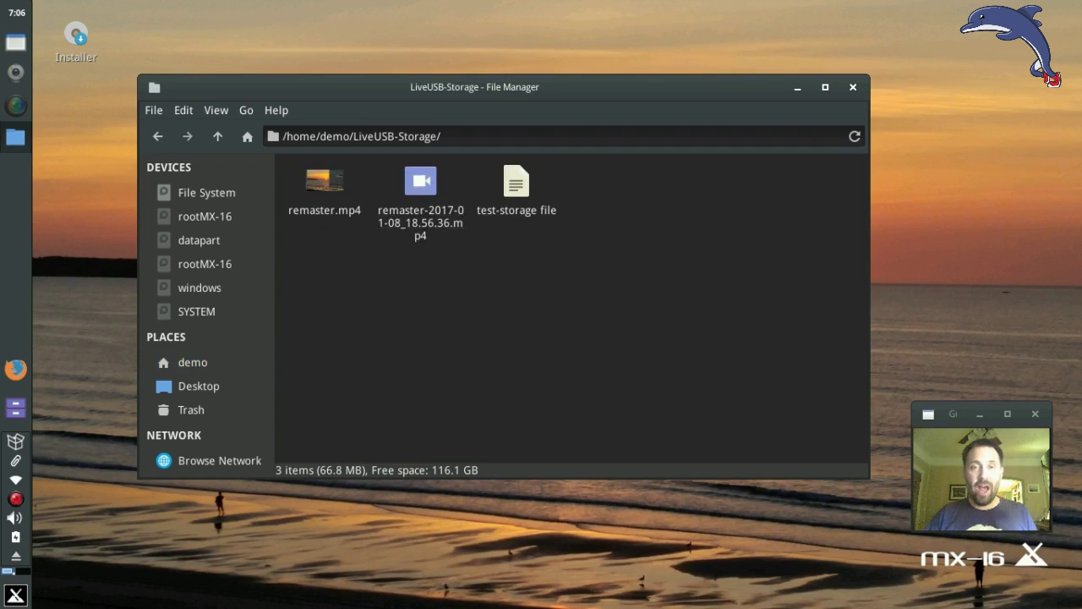
click(217, 137)
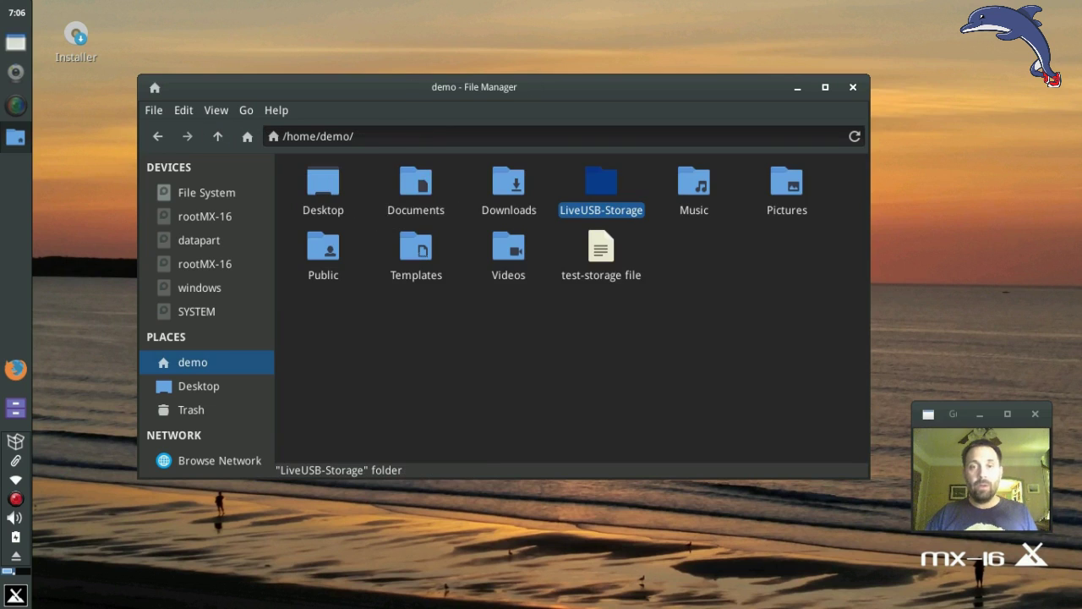
key(Delete)
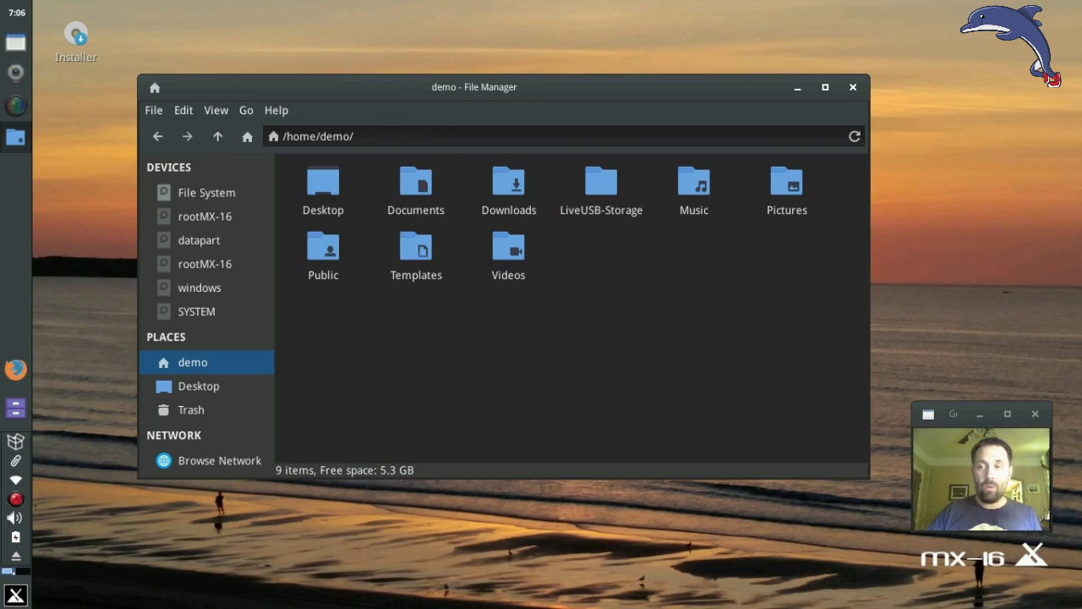
click(853, 87)
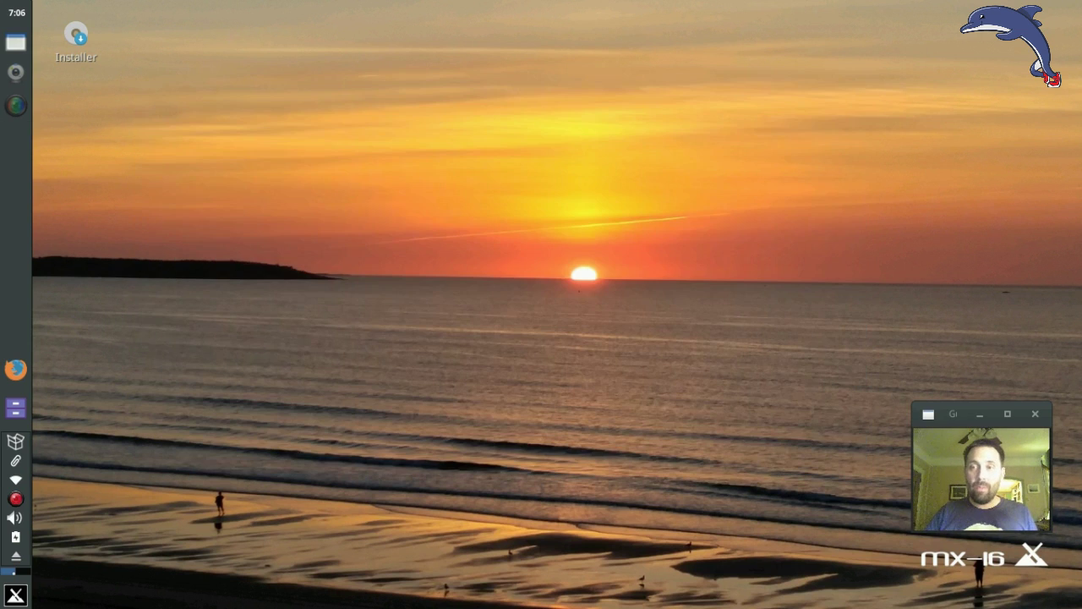
Step: Launch RemasterCC from MX Tools and start its Persistence operation, dismissing the granted-permissions notice
key(super)
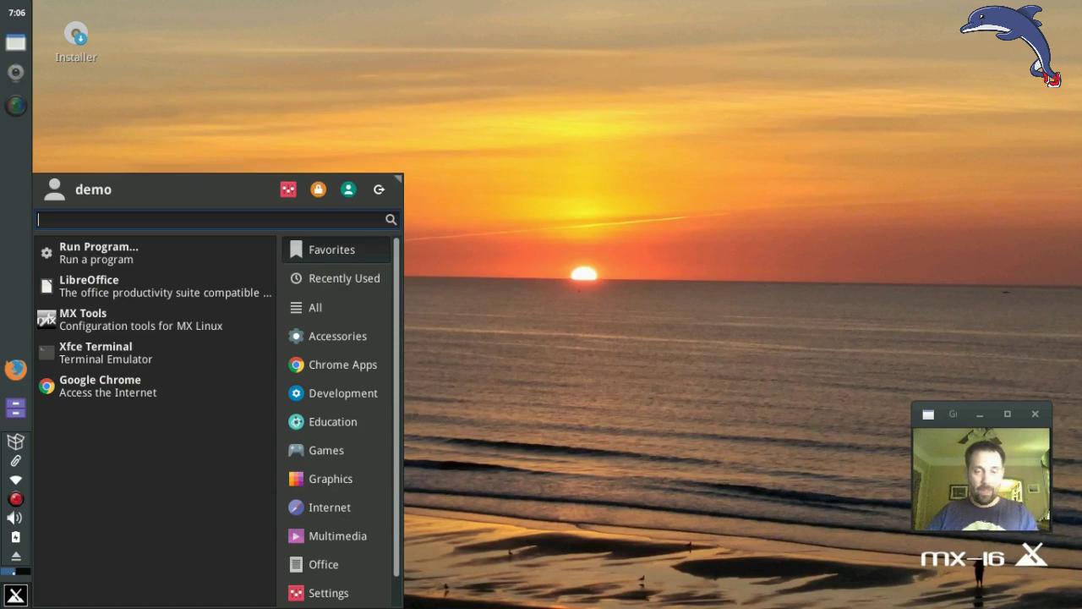
text(tool)
key(Return)
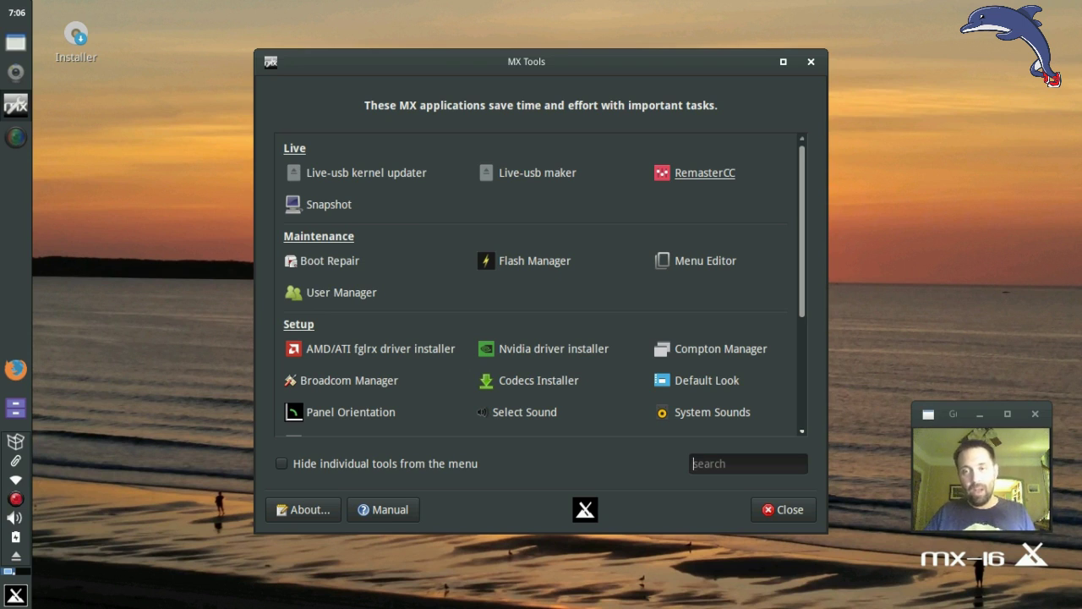
click(705, 173)
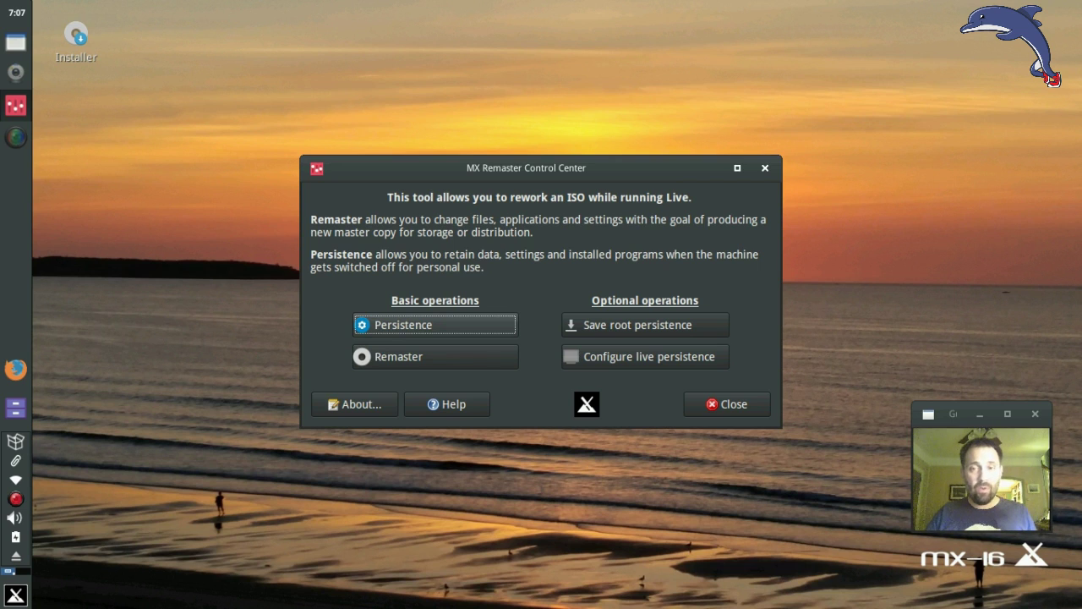
click(435, 325)
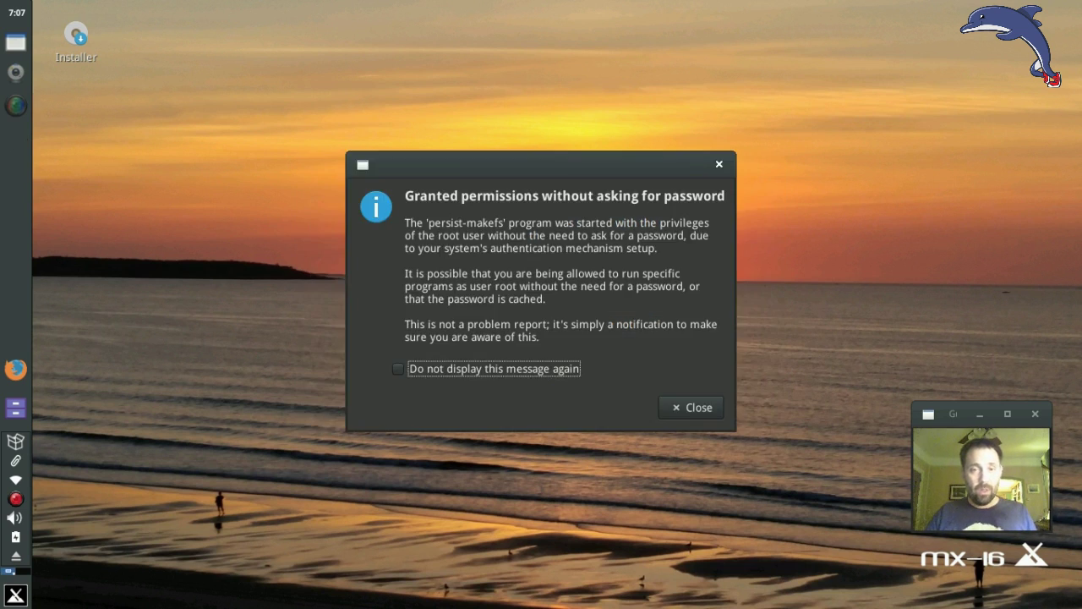
key(Return)
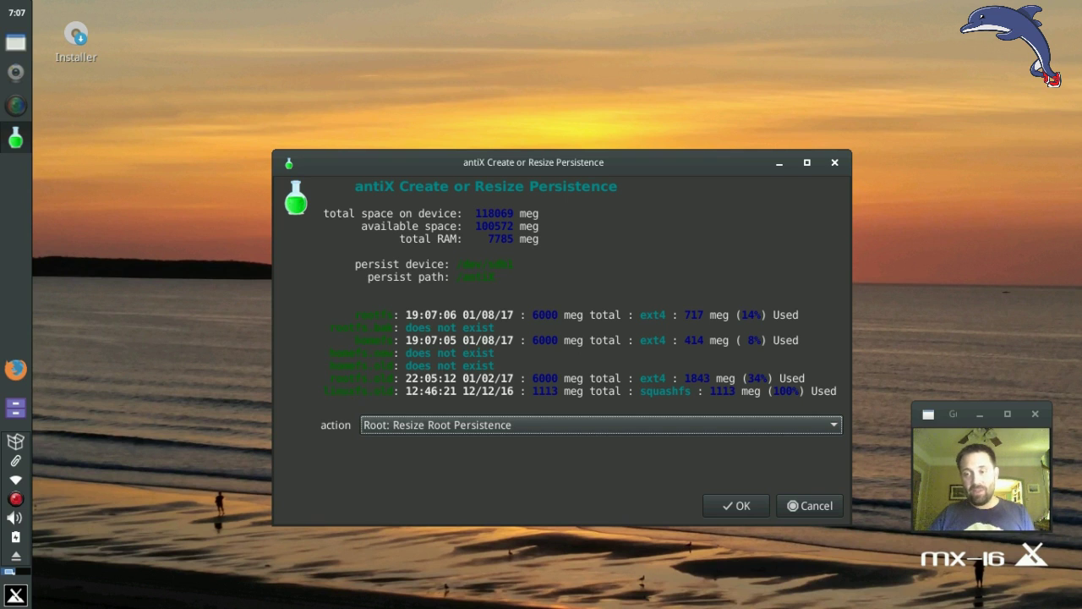
Step: Run the persistence action "Fix: Fix or delete broken and outdated files"
click(601, 425)
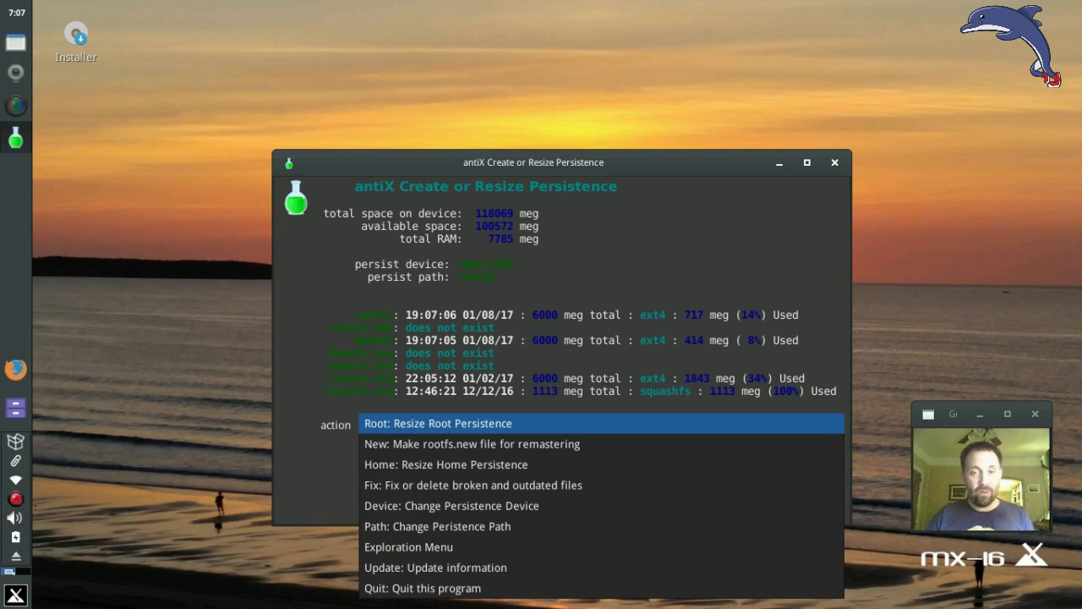
key(Down)
key(Down)
key(Down)
key(Down)
key(Up)
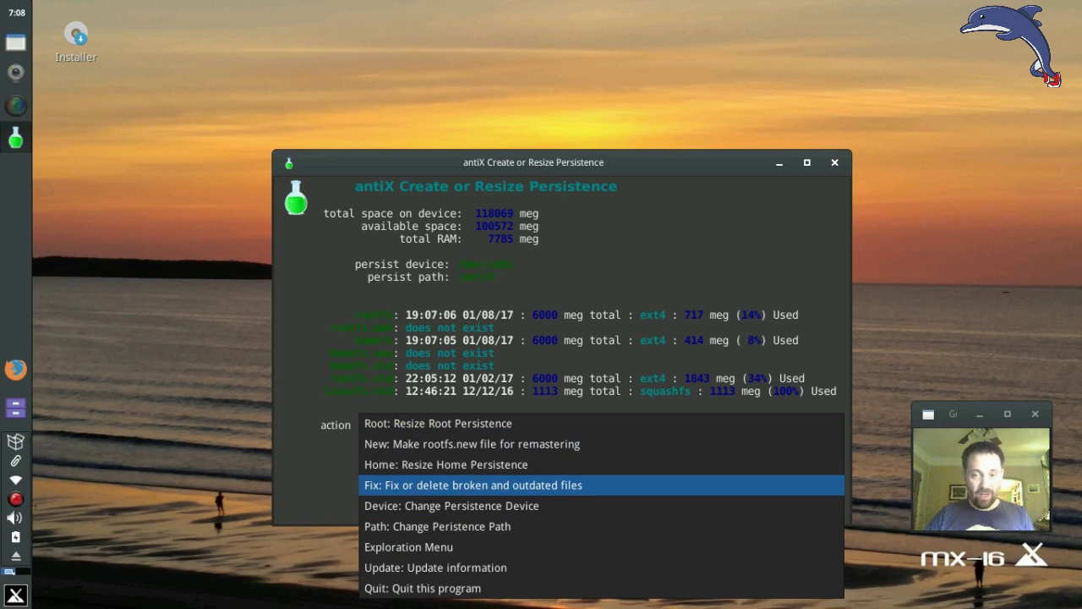
key(Return)
key(Return)
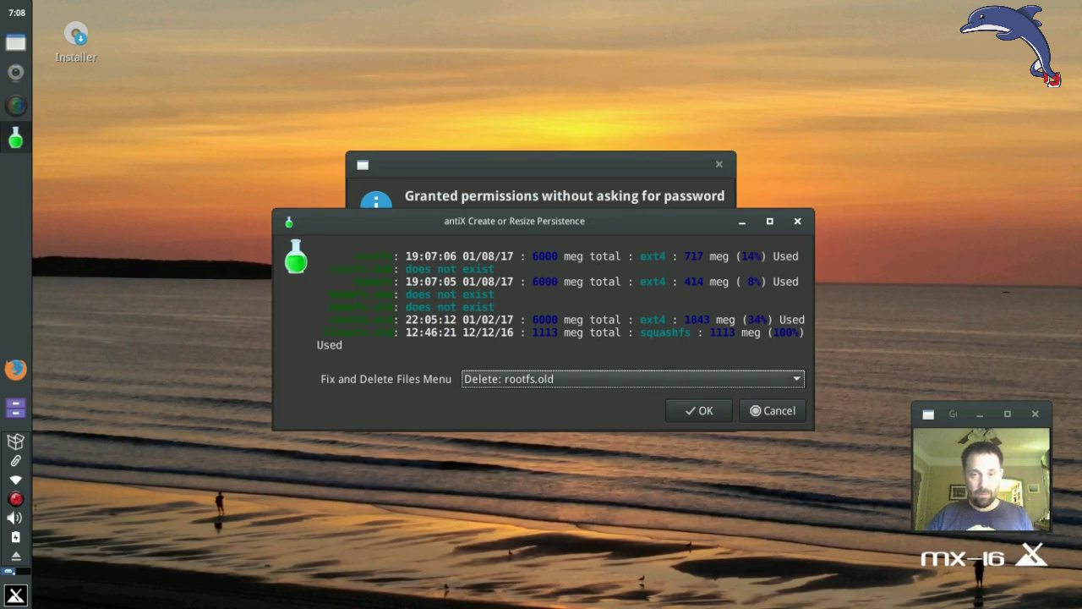
Step: Review the Fix and Delete Files options and choose "Stop Fixing and deleting" to return to the main persistence actions
key(space)
key(Down)
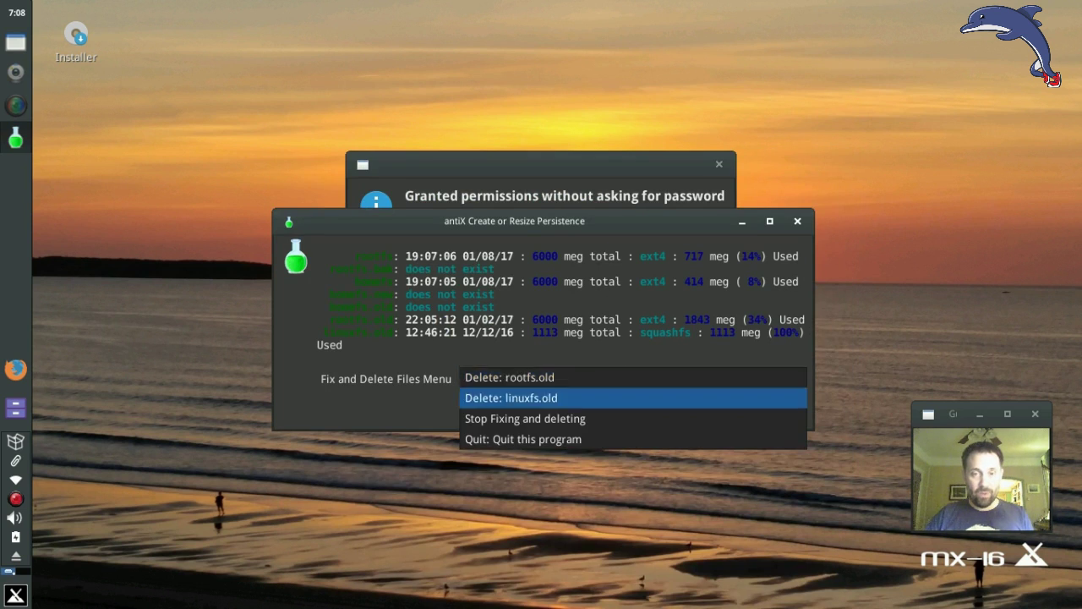
key(Down)
key(Down)
key(Up)
key(Up)
key(Down)
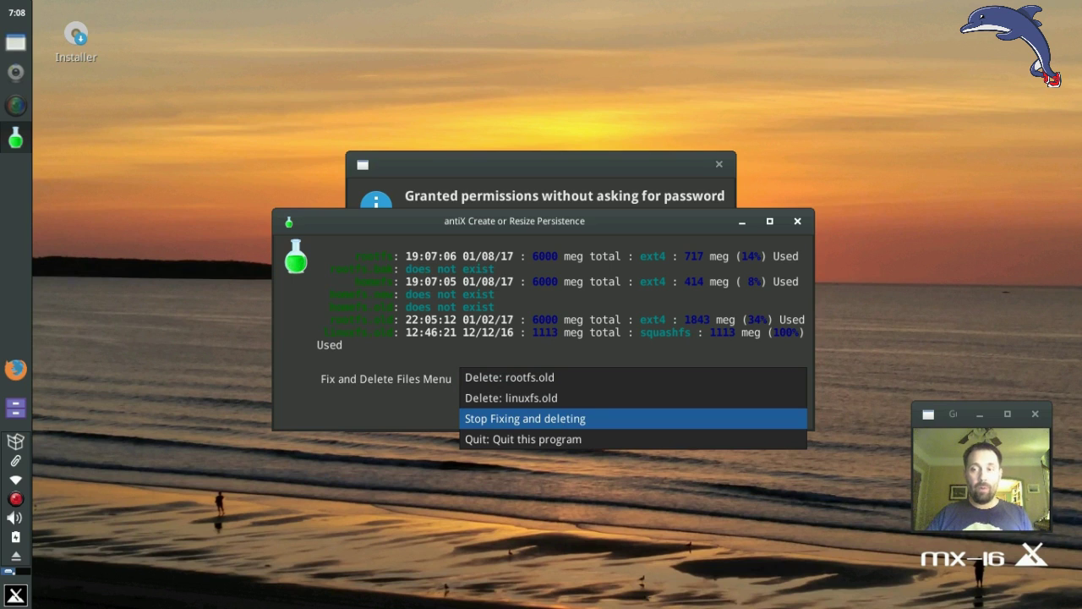
key(Down)
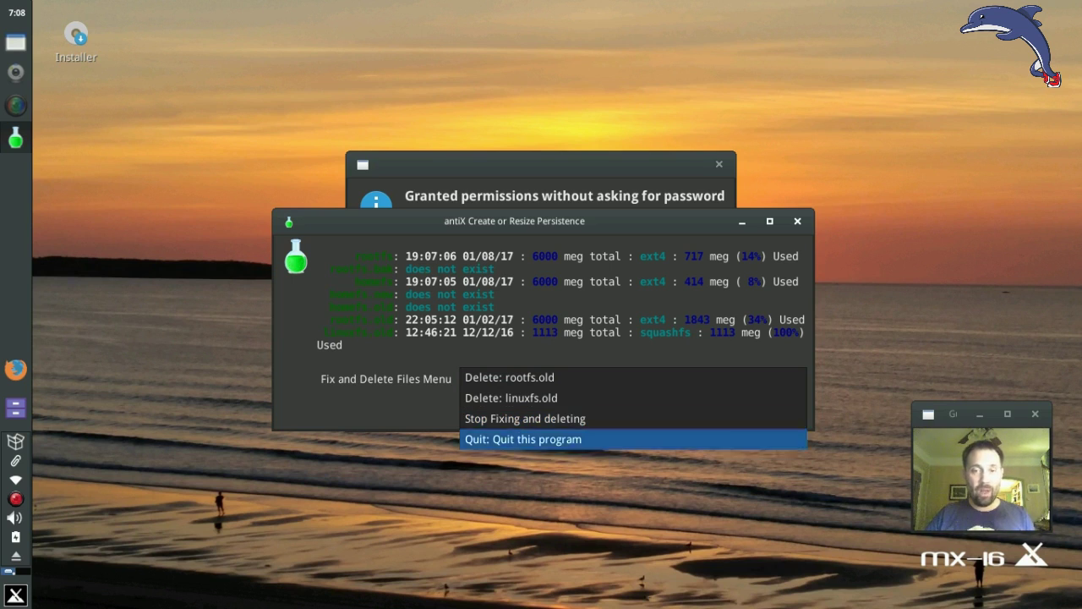
key(Return)
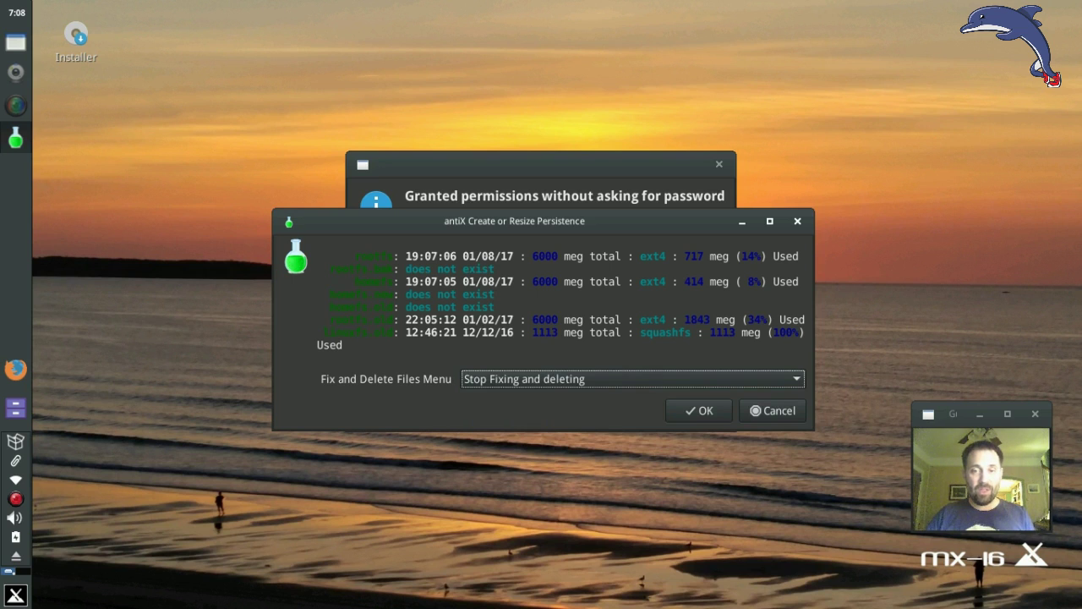
key(Return)
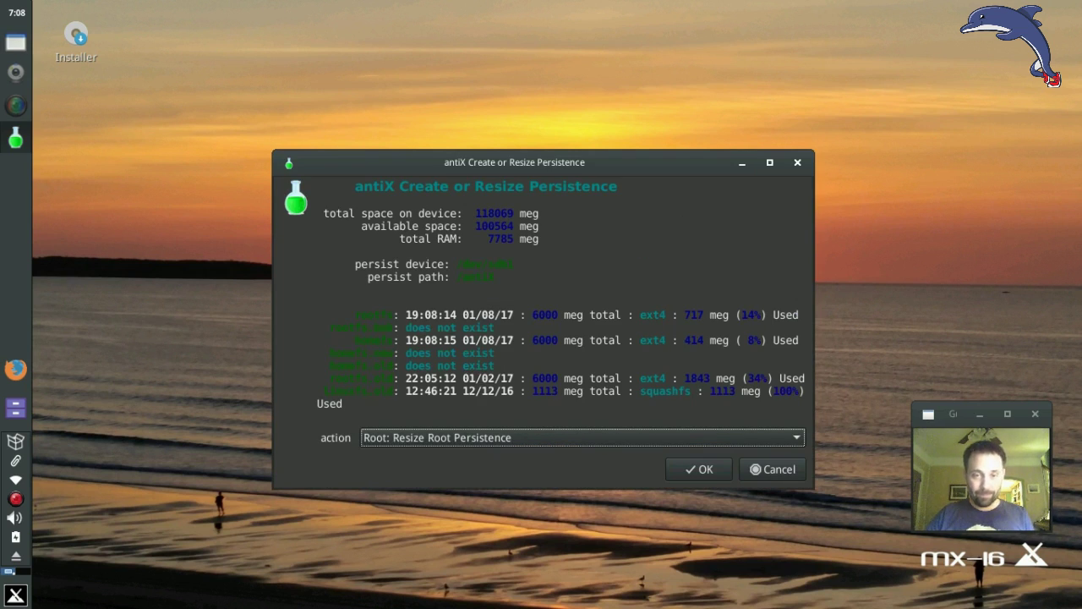
Step: Run the persistence action "Exploration Menu"
key(space)
key(Down)
key(Down)
key(Down)
key(Down)
key(Down)
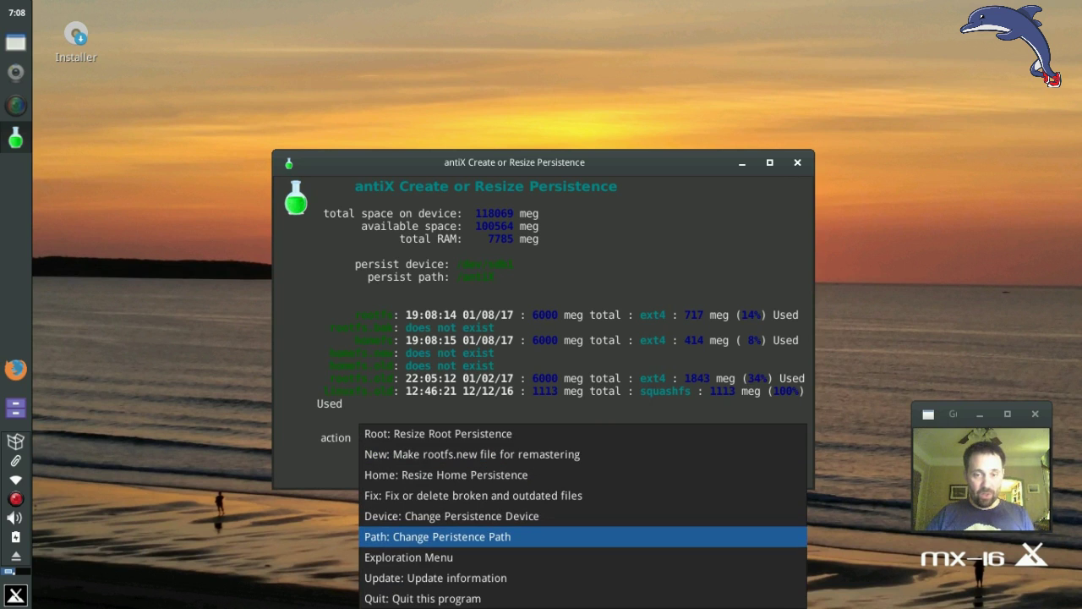
key(Down)
key(Return)
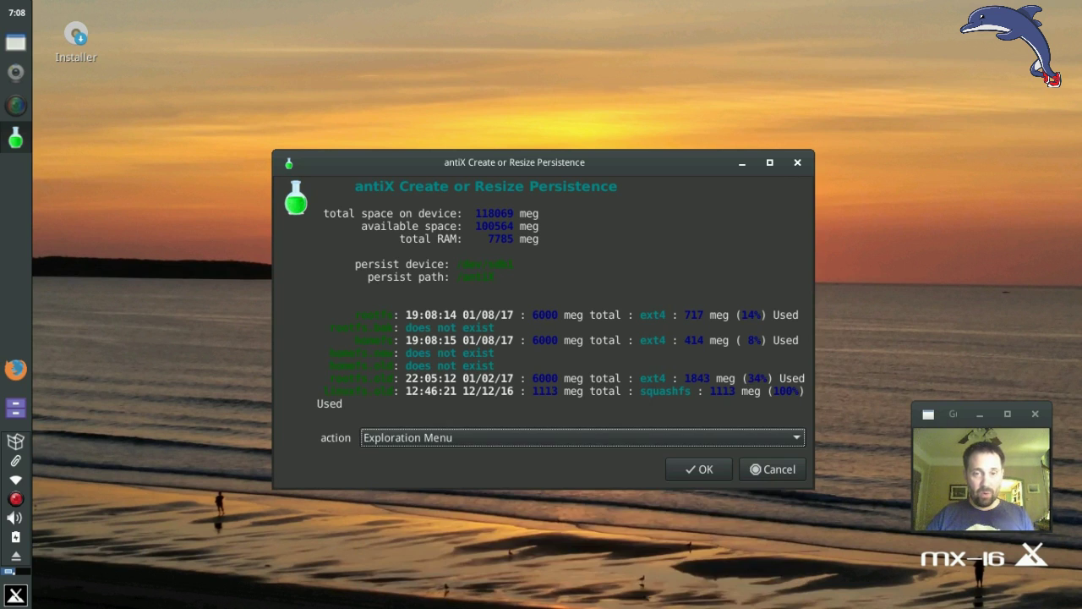
key(Return)
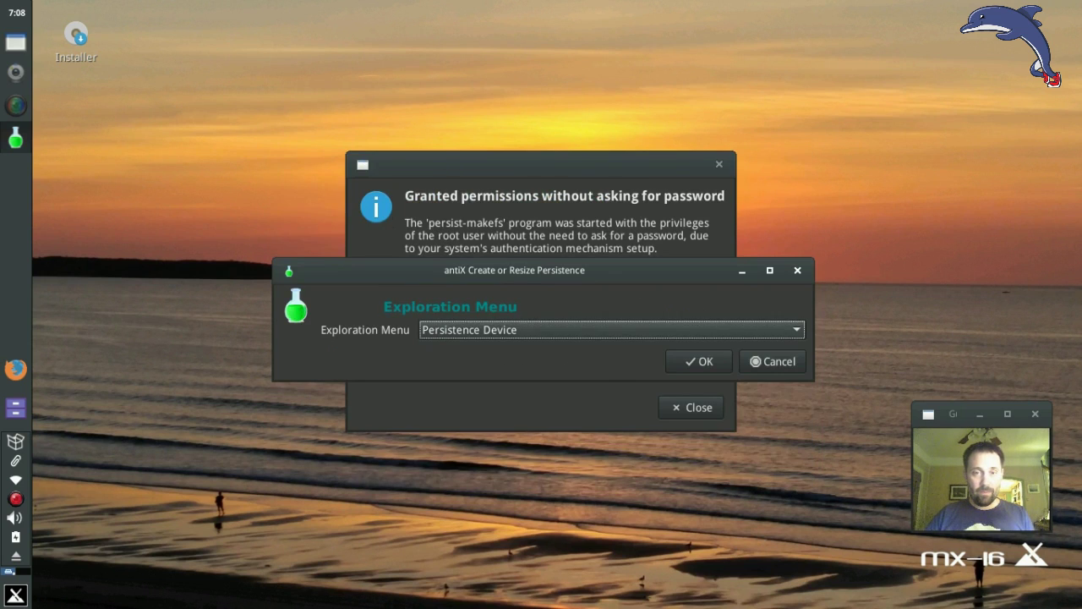
Step: Review the exploration options for the persistence device, directory and files, and choose "Stop Exploring"
key(space)
key(Down)
key(Down)
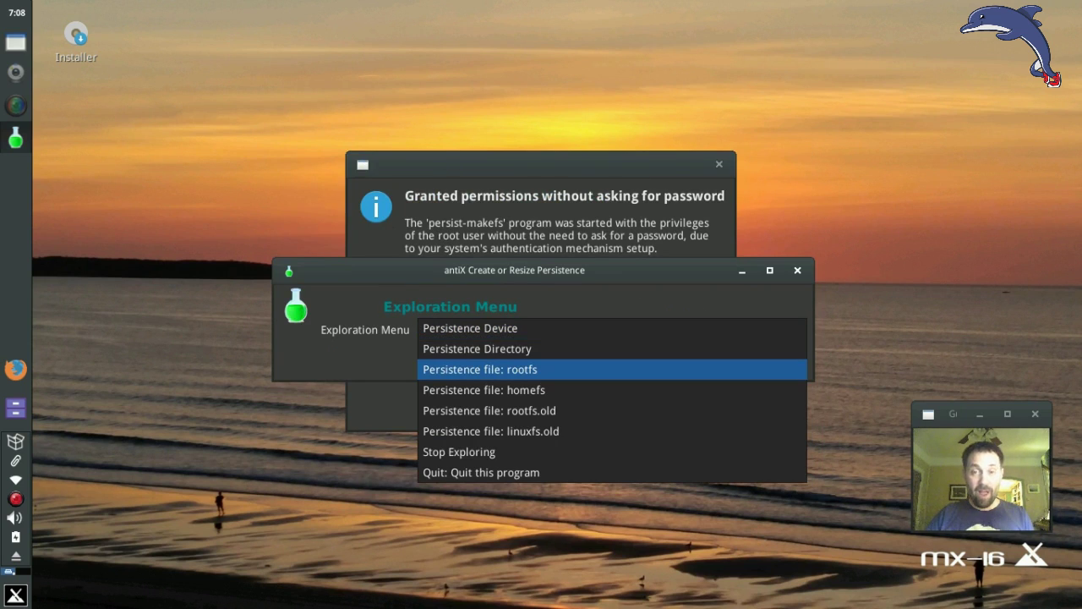
key(Down)
key(Down)
key(Down)
key(Down)
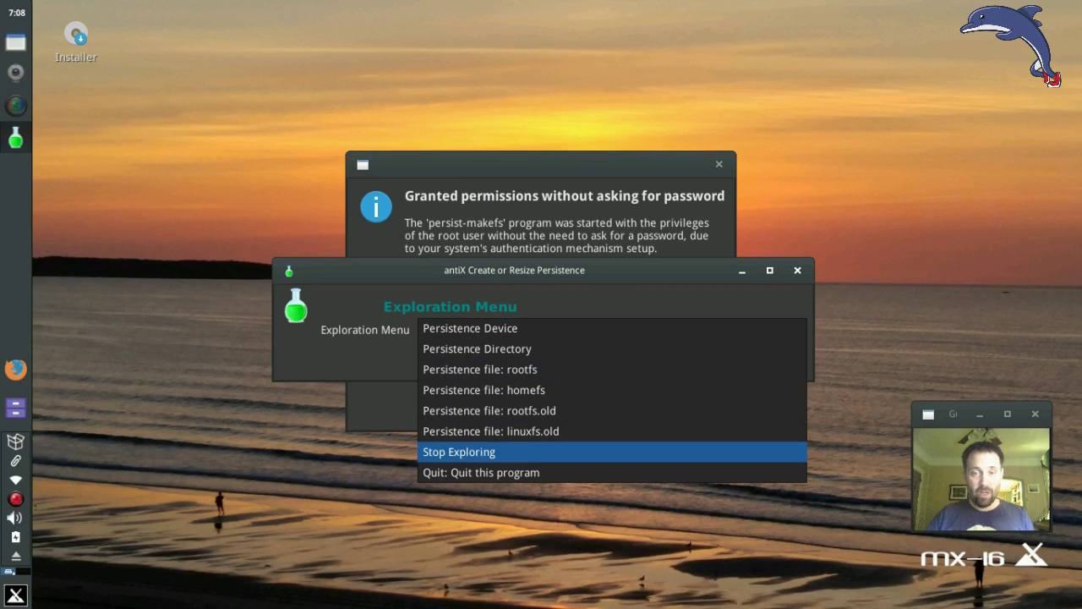
key(Return)
key(Return)
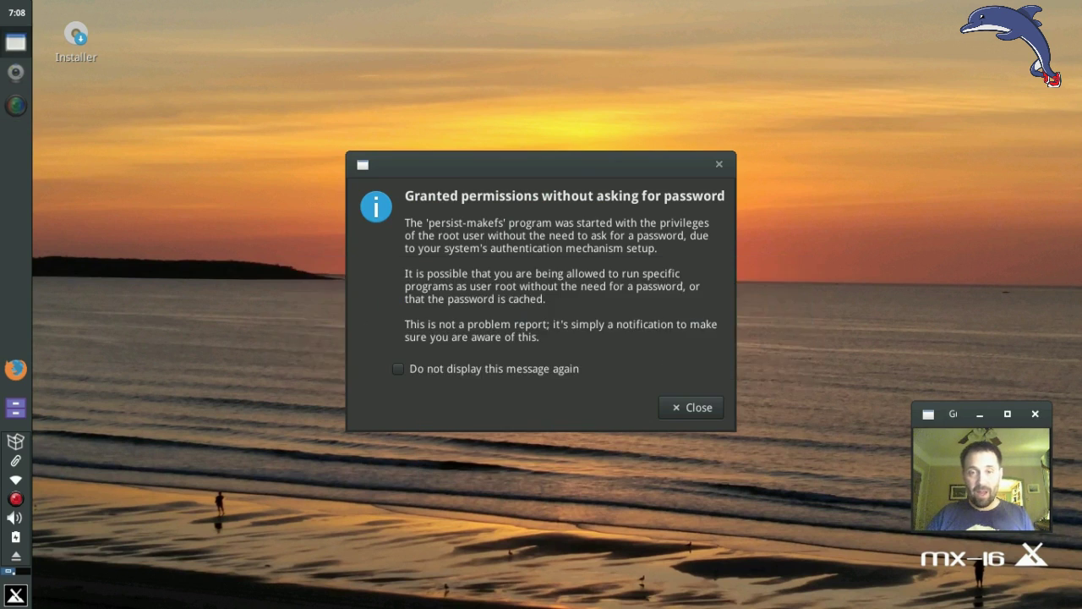
Step: Quit the persistence program, confirm quitting, and dismiss the granted-permissions notice
key(space)
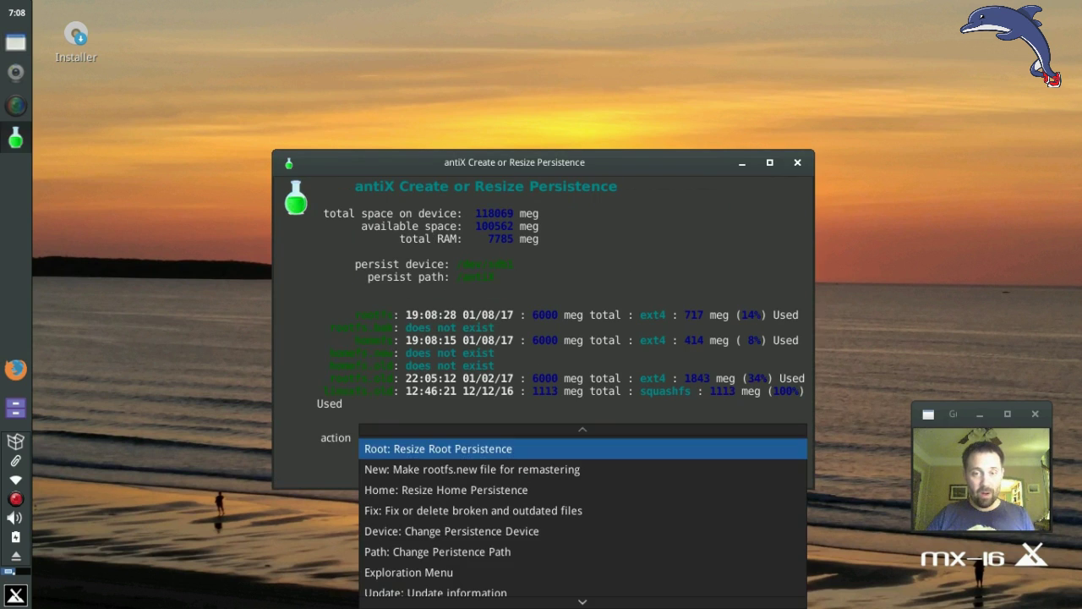
key(Down)
key(Down)
key(Down)
key(Down)
key(Down)
key(Down)
key(Down)
key(Down)
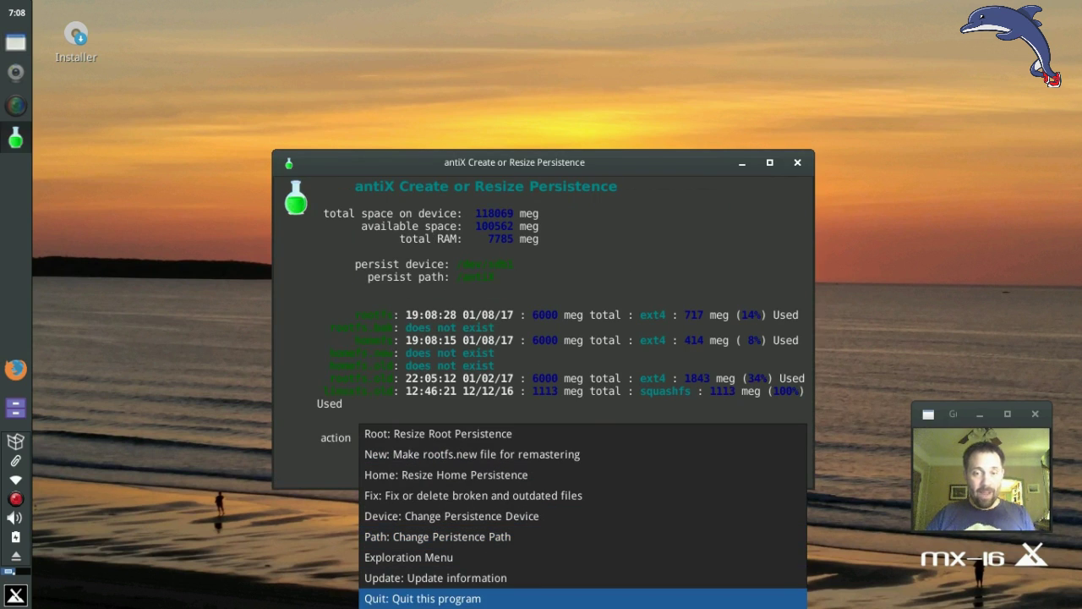
key(Return)
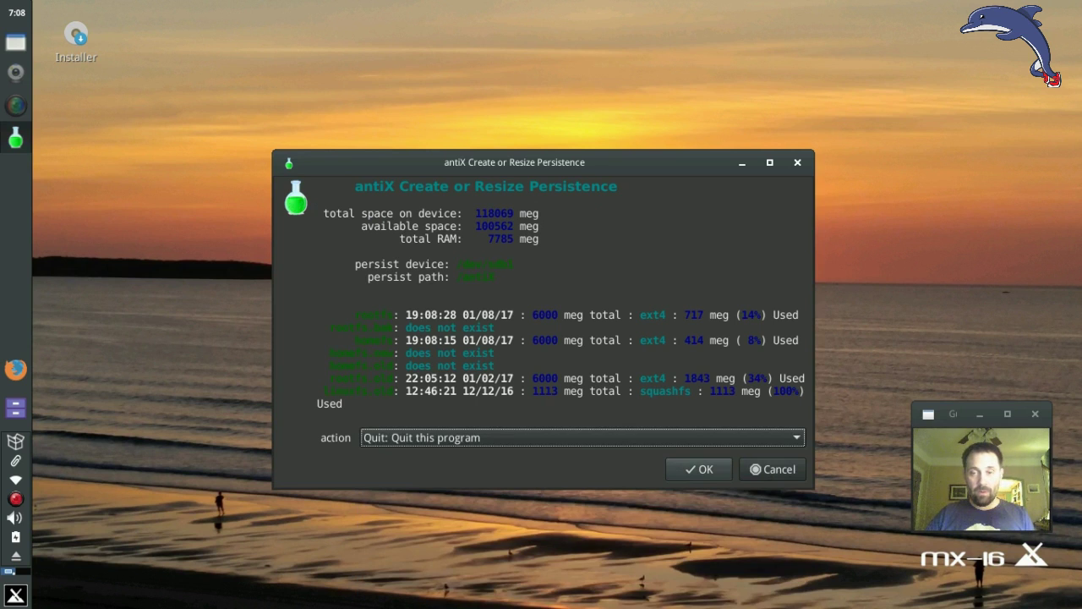
key(Return)
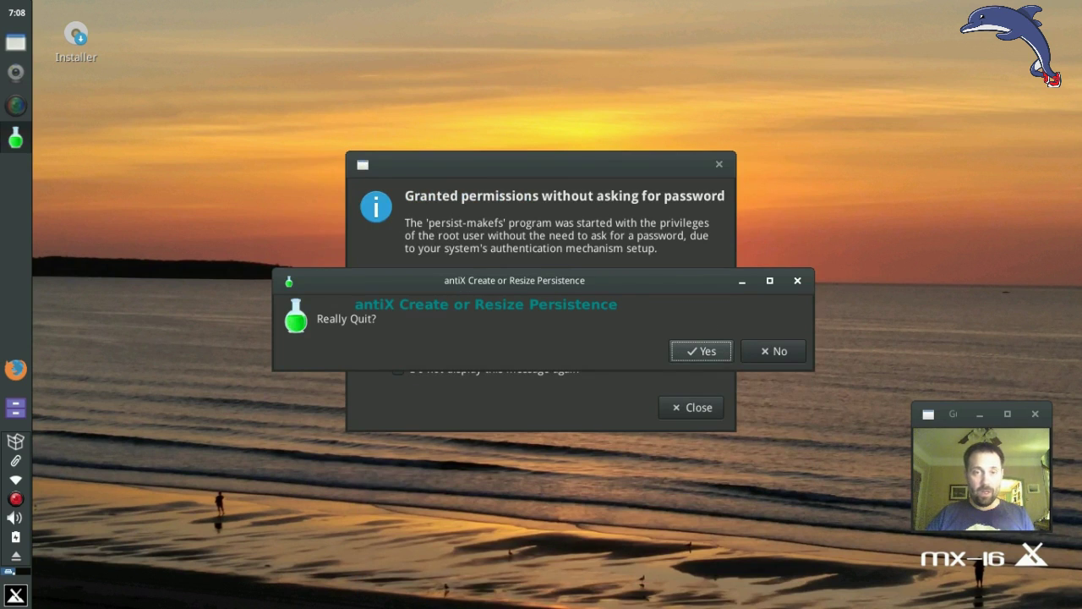
key(Return)
key(Tab)
key(Return)
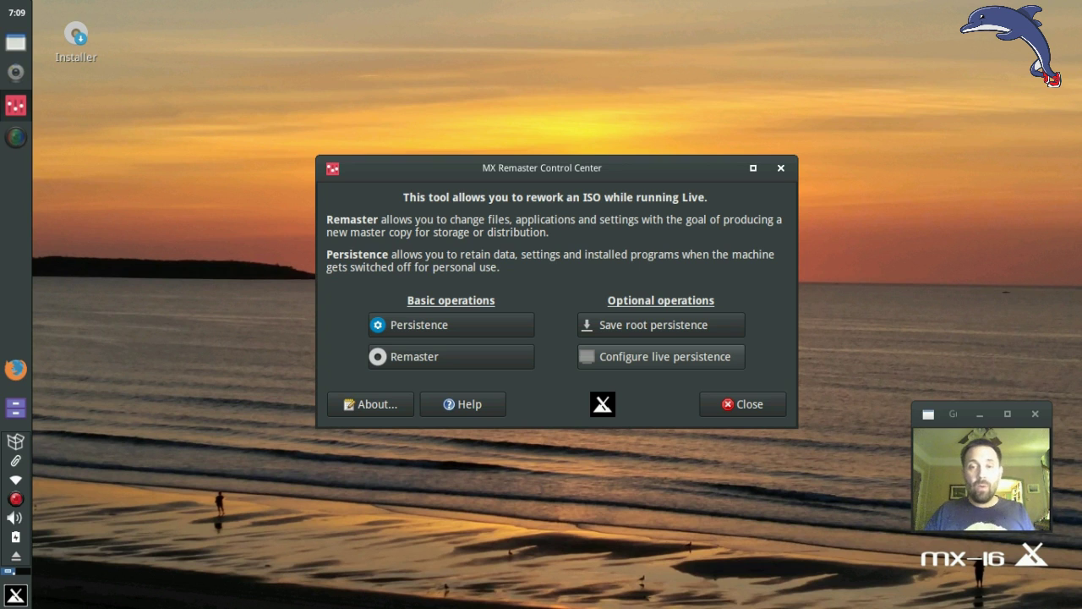
Step: Review the Automatic, Semi-Automatic and Manual save modes in the live persistence configuration, and leave it with "Quit"
click(660, 356)
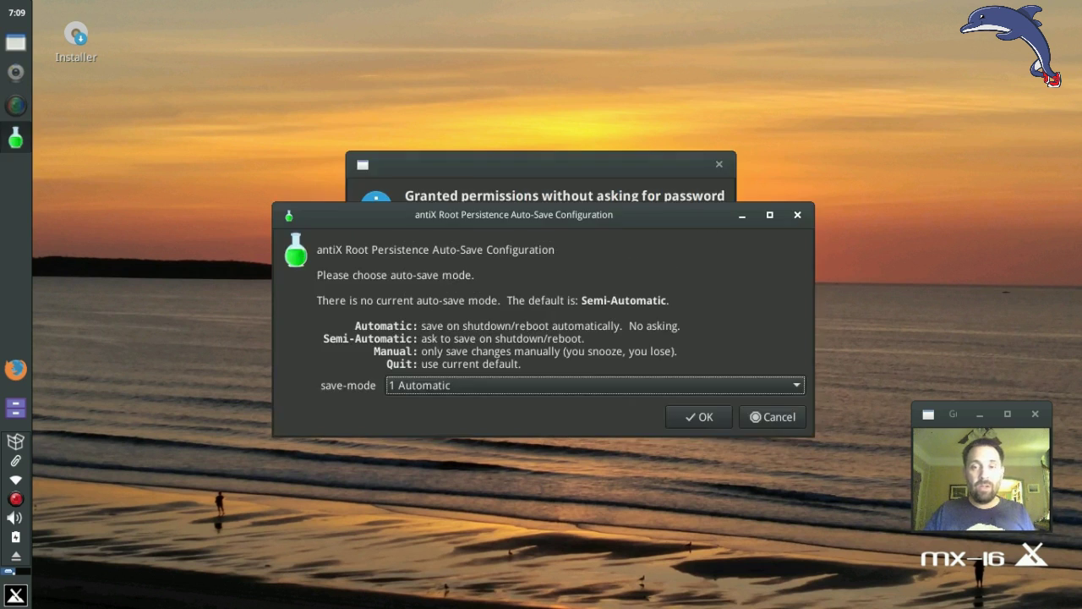
click(655, 386)
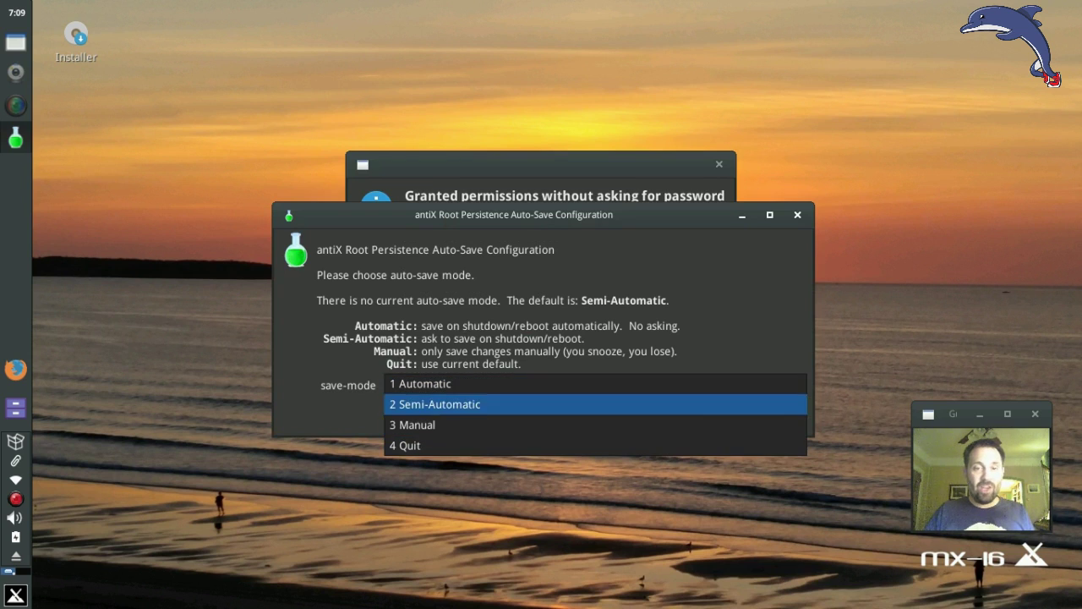
key(Up)
key(Down)
key(Down)
key(Down)
key(Down)
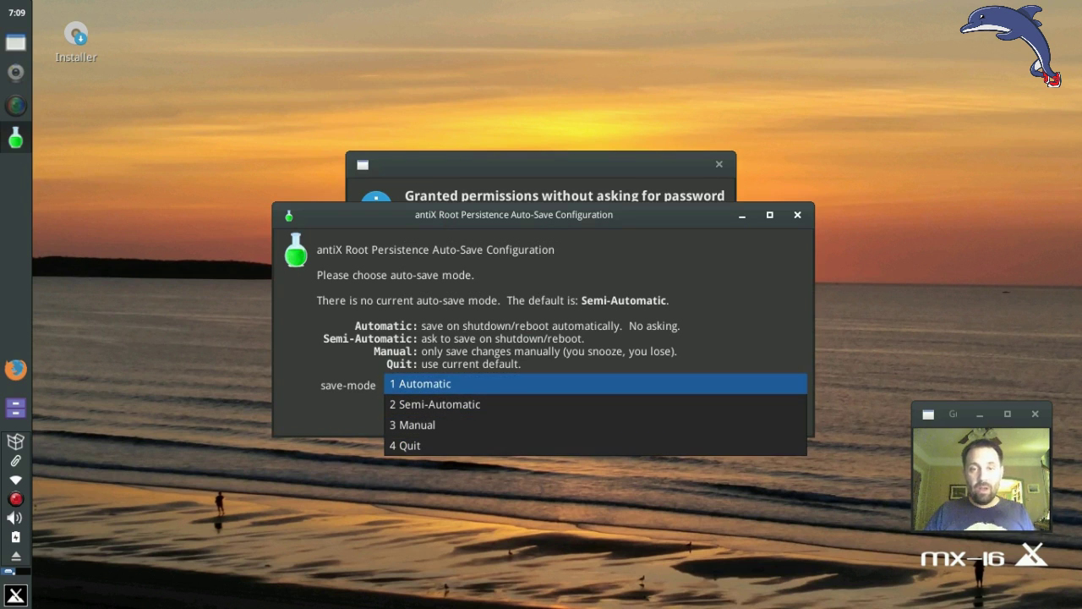
key(Down)
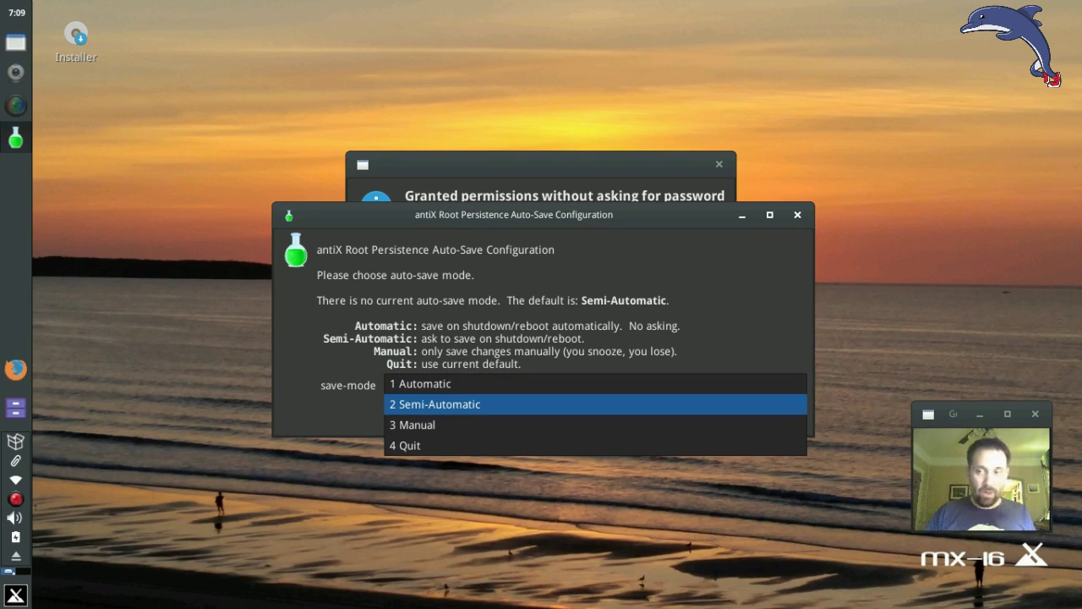
key(Down)
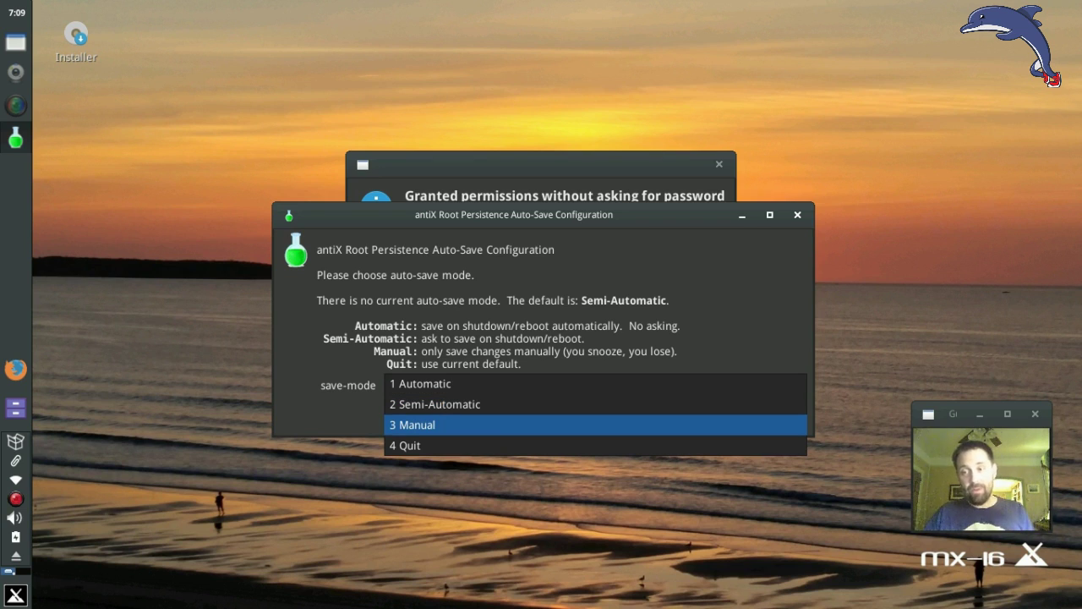
key(Down)
key(Return)
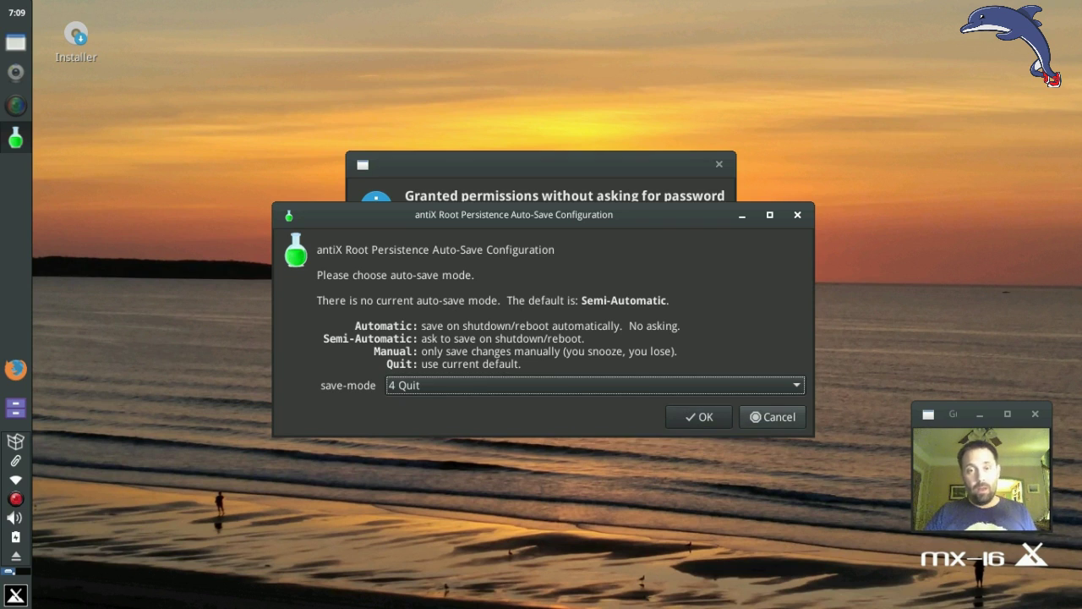
key(Return)
key(Return)
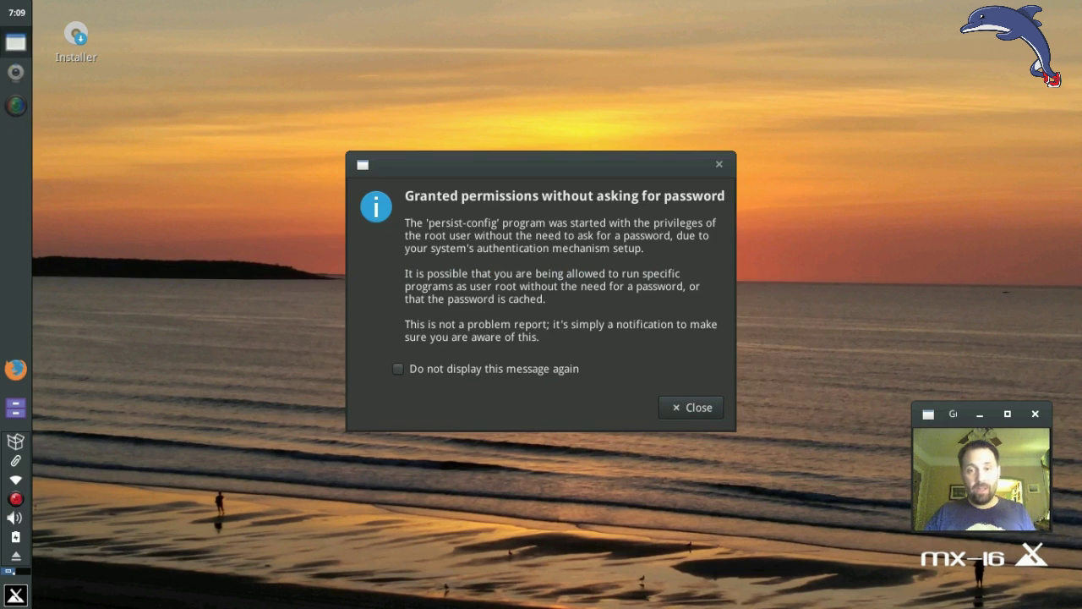
key(Return)
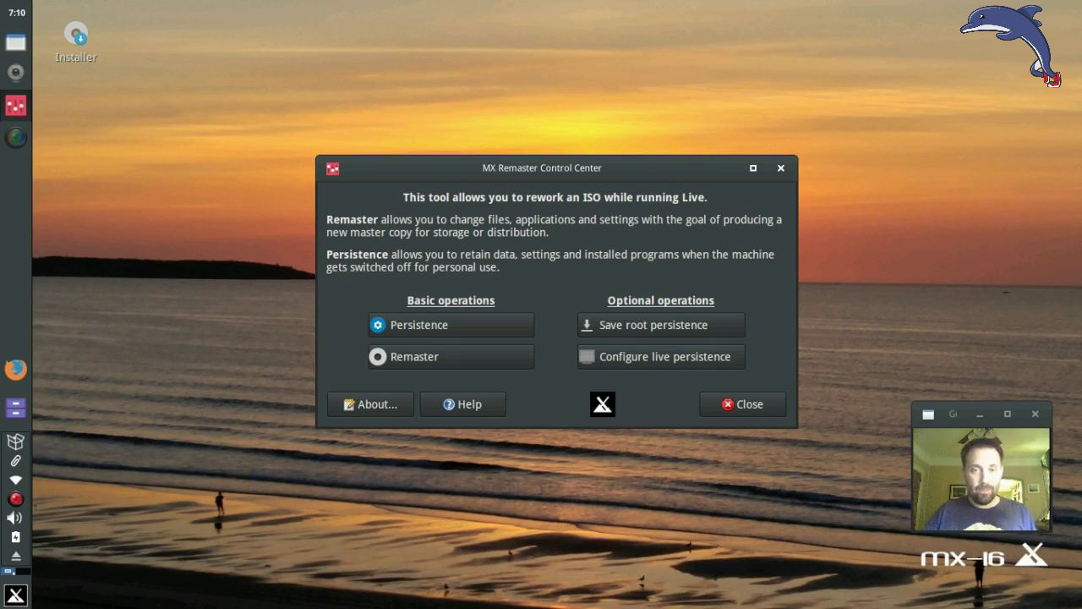
click(450, 356)
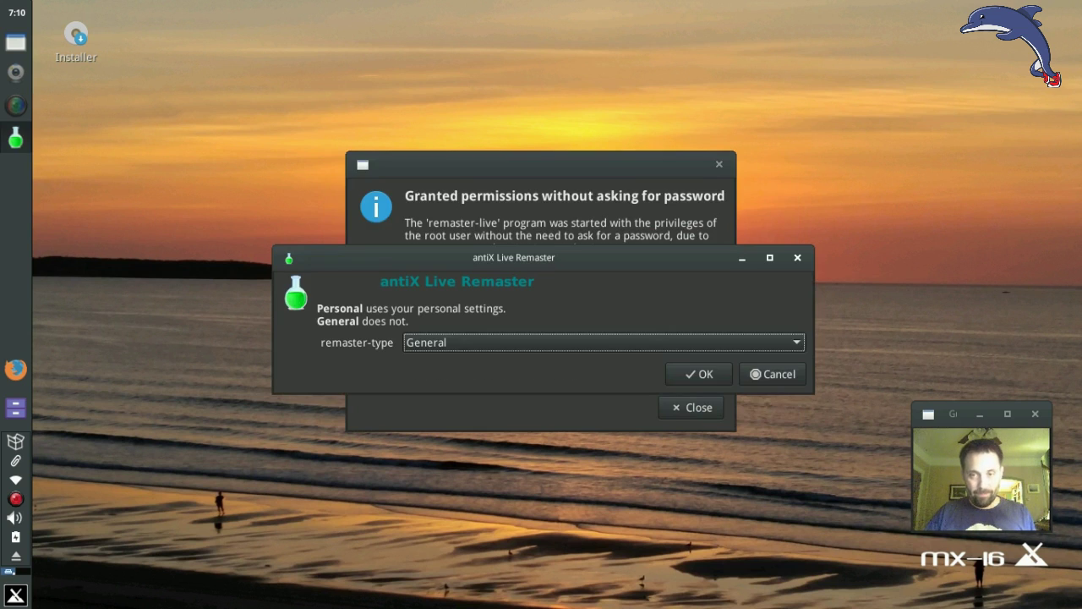
click(773, 374)
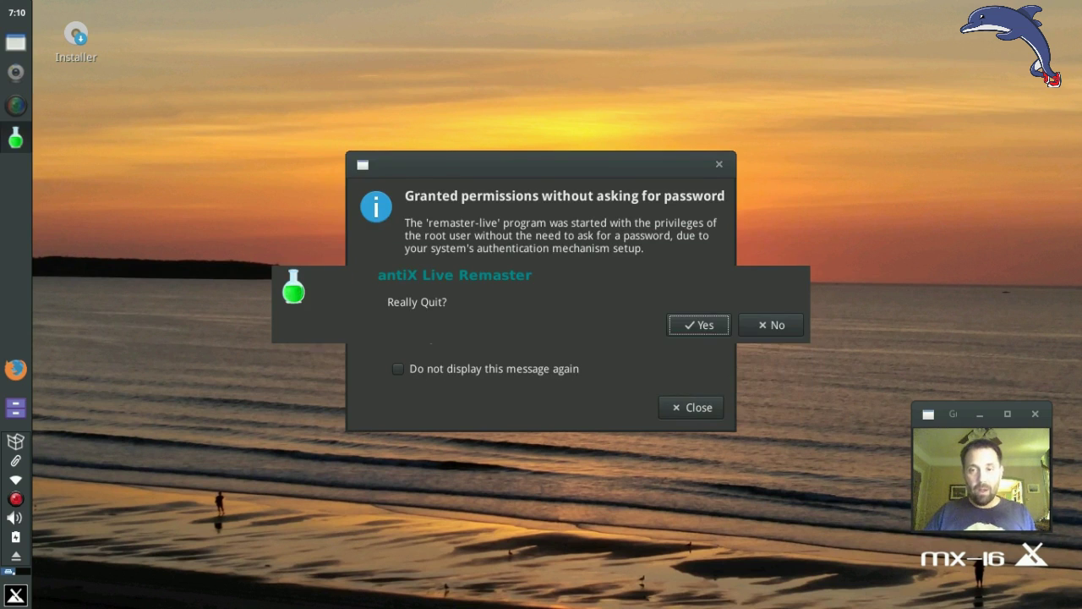
key(Return)
key(Return)
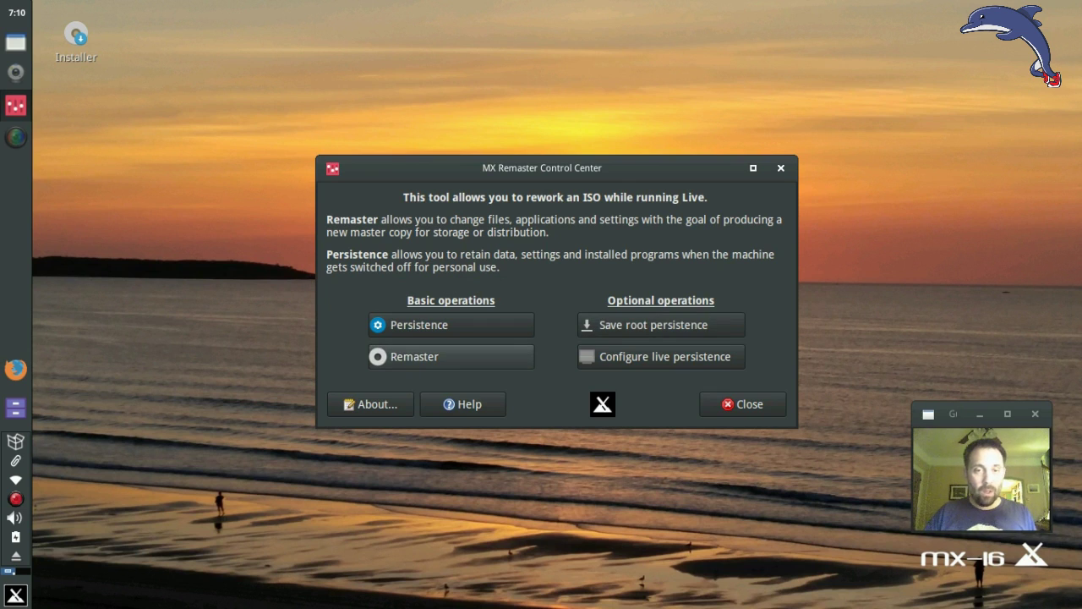
Step: Start a live remaster of type General and answer yes to saving the home files in it
click(451, 357)
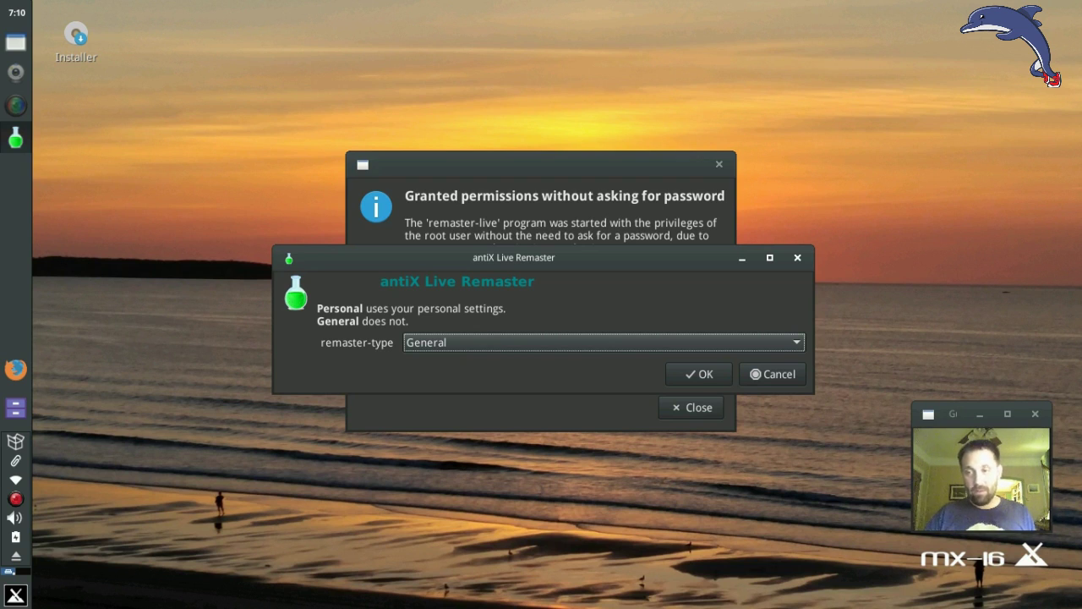
key(Tab)
key(Return)
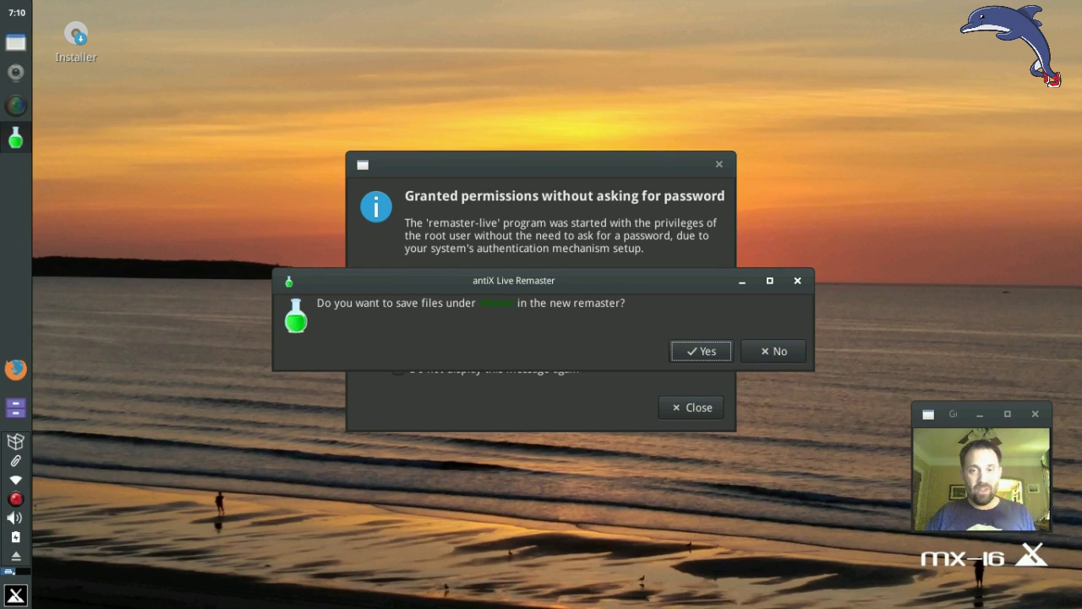
key(Return)
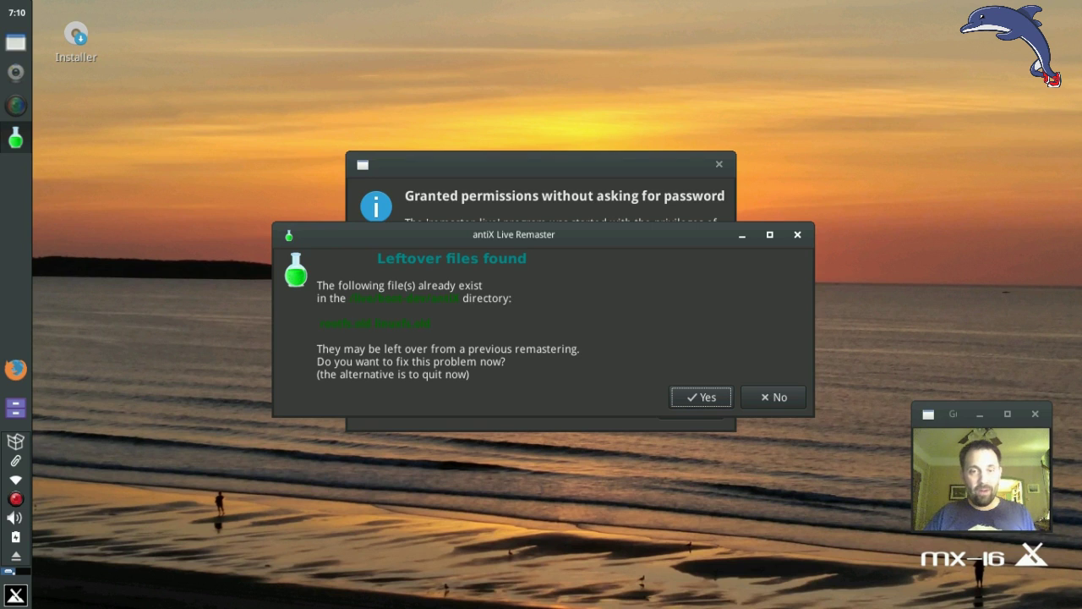
Step: Resolve the leftover files from the previous remaster, covering the unmountable file and linuxfs.old
click(701, 396)
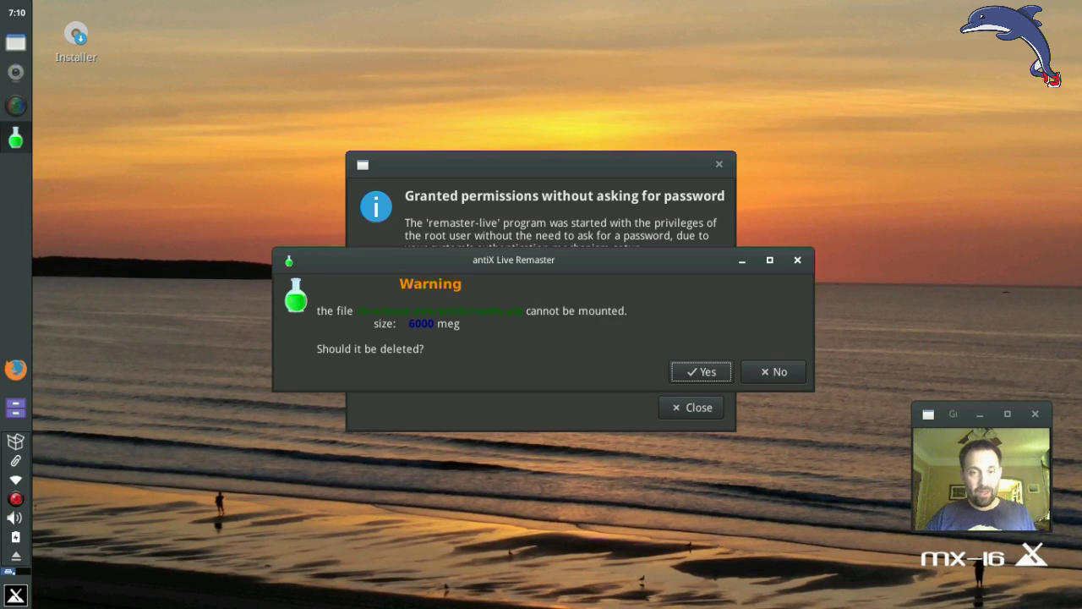
click(700, 371)
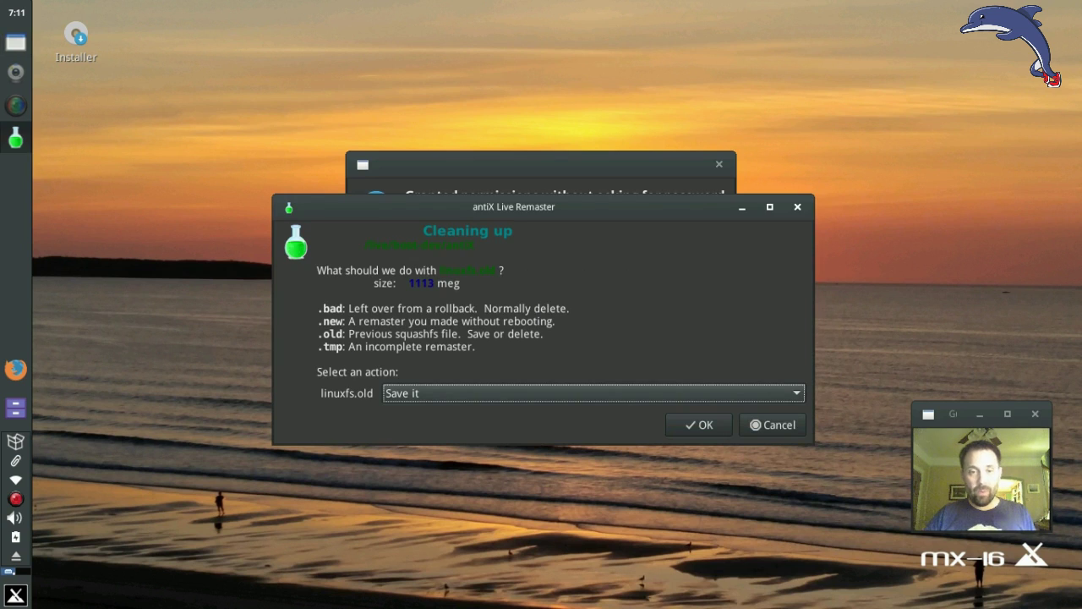
click(676, 393)
click(676, 411)
key(Tab)
key(Return)
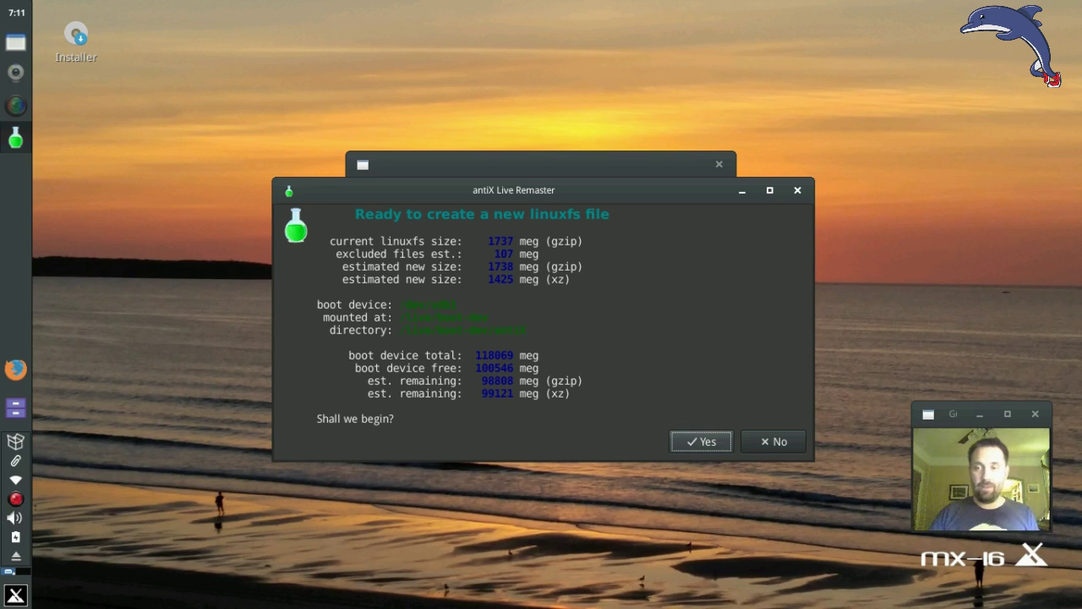
Step: Begin creating the new linuxfs file with gzip compression, using all CPUs and no remaster title
key(Return)
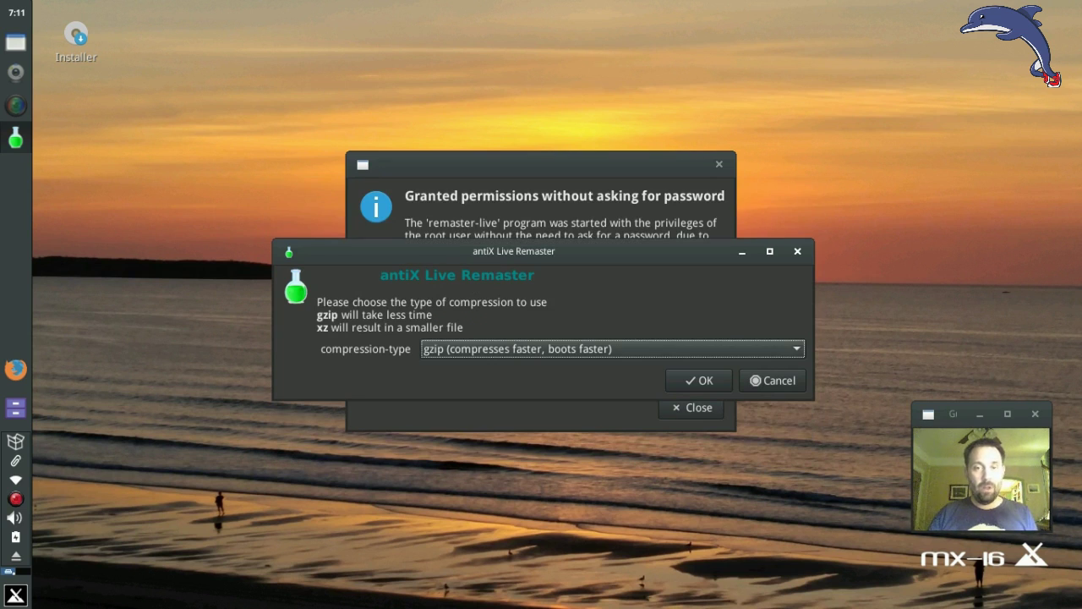
key(Return)
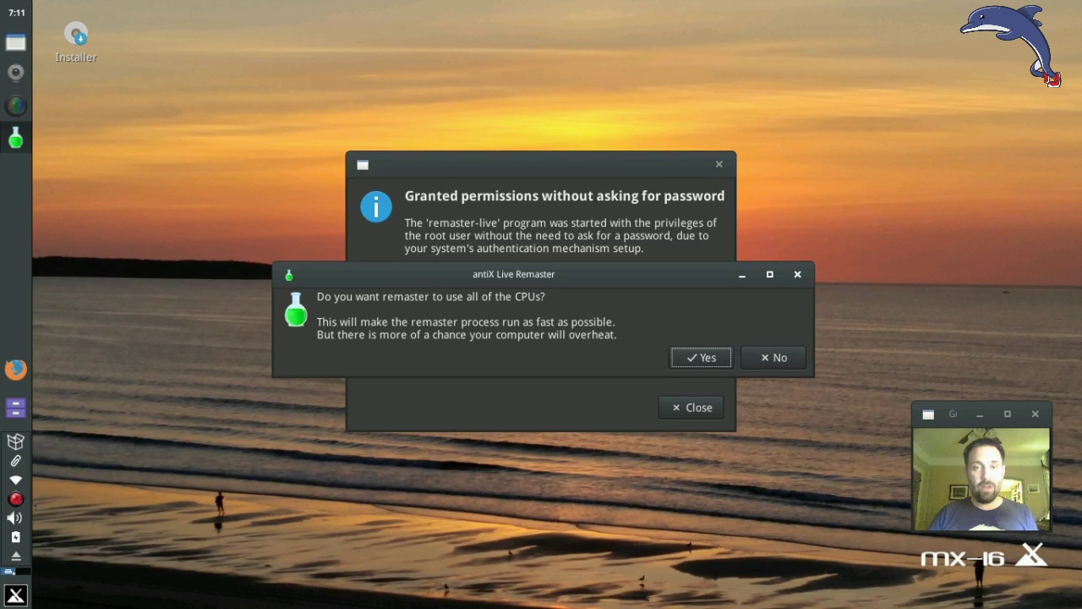
key(Return)
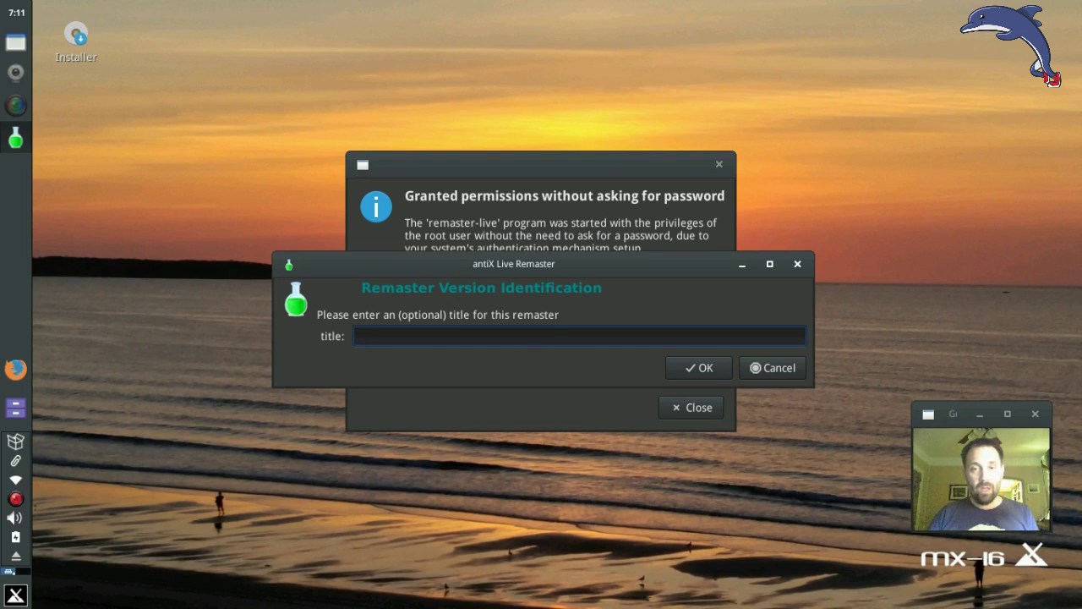
key(Return)
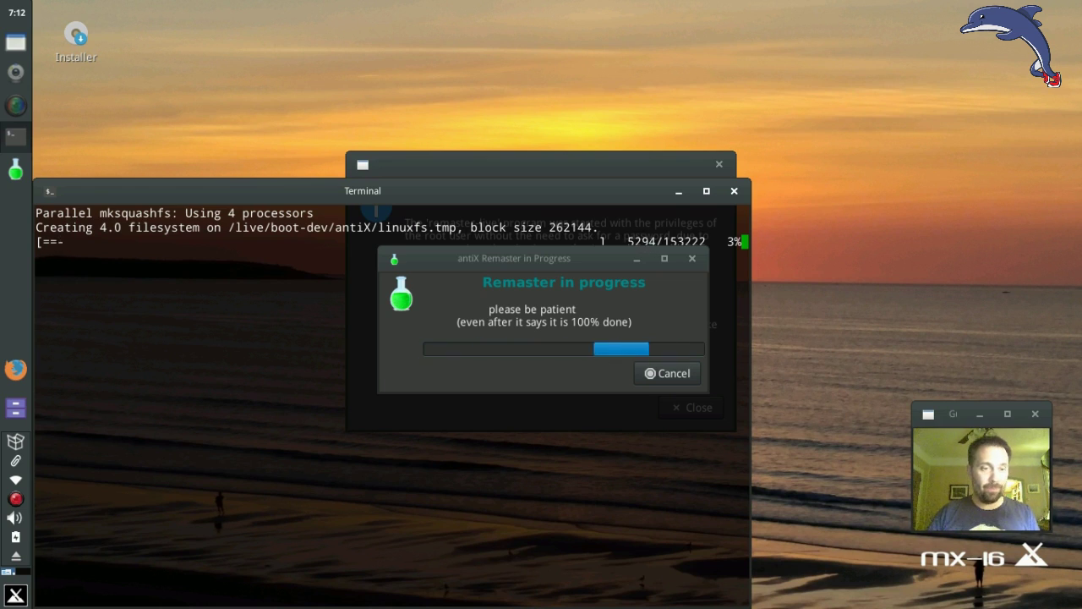
click(16, 498)
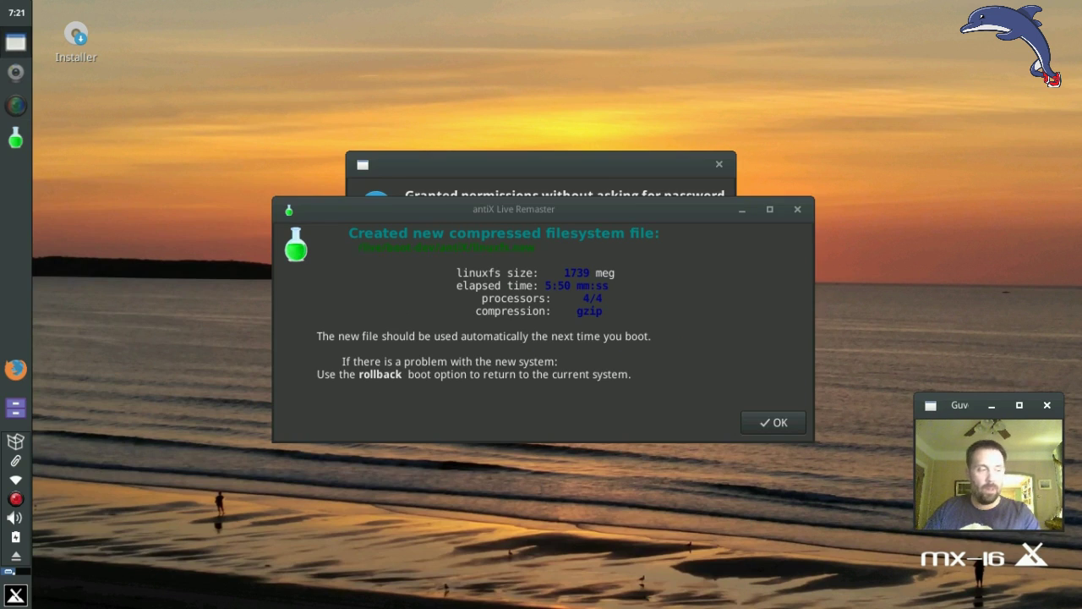
click(514, 209)
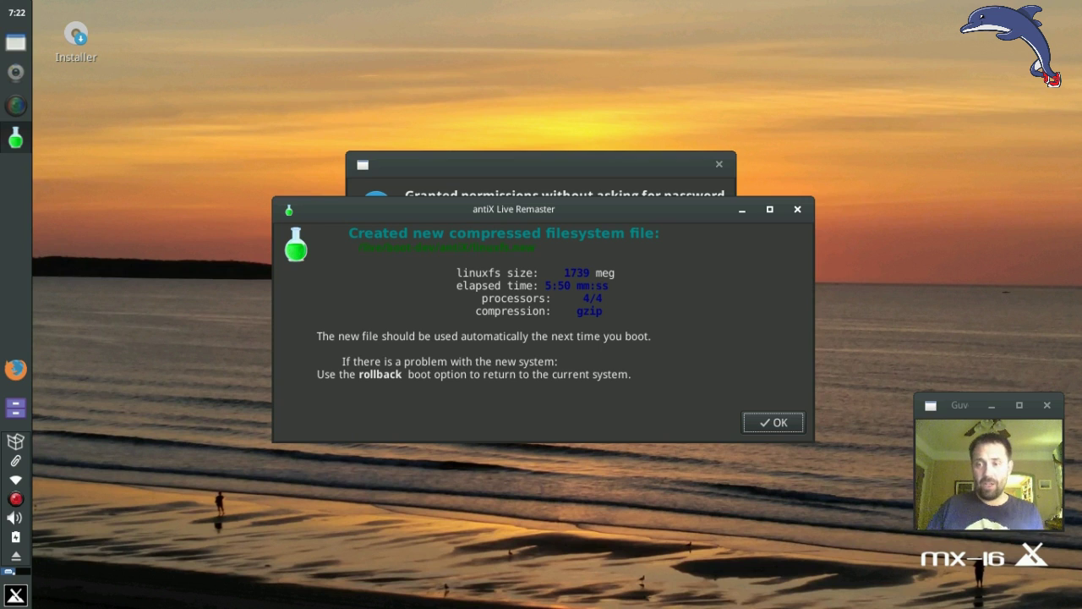
Step: Finish the remaster without making a new root persistence file, and close the Remaster Control Center and MX Tools
click(772, 423)
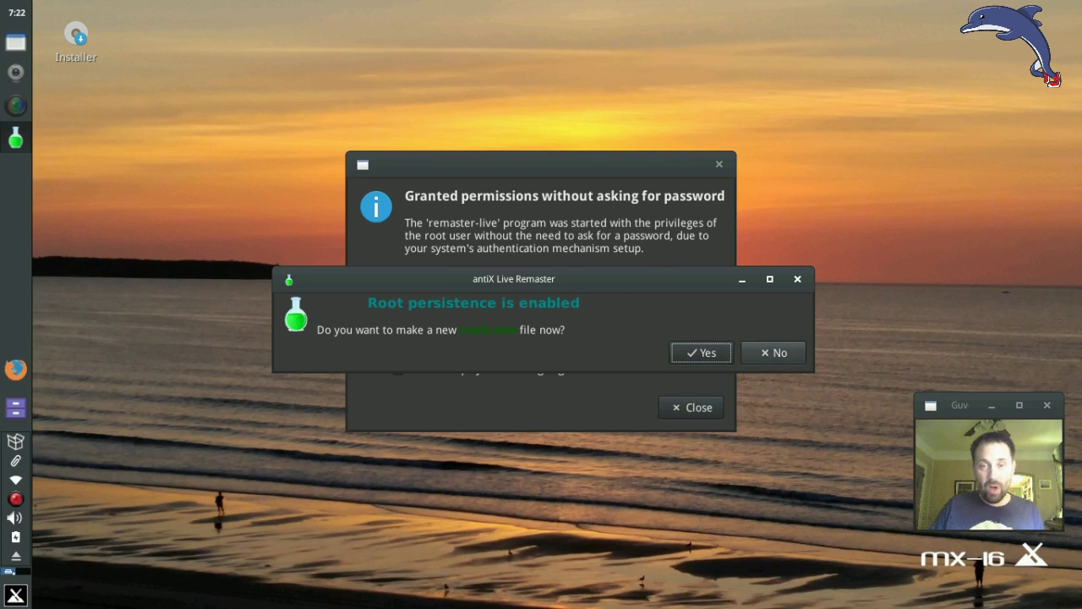
click(773, 353)
click(692, 408)
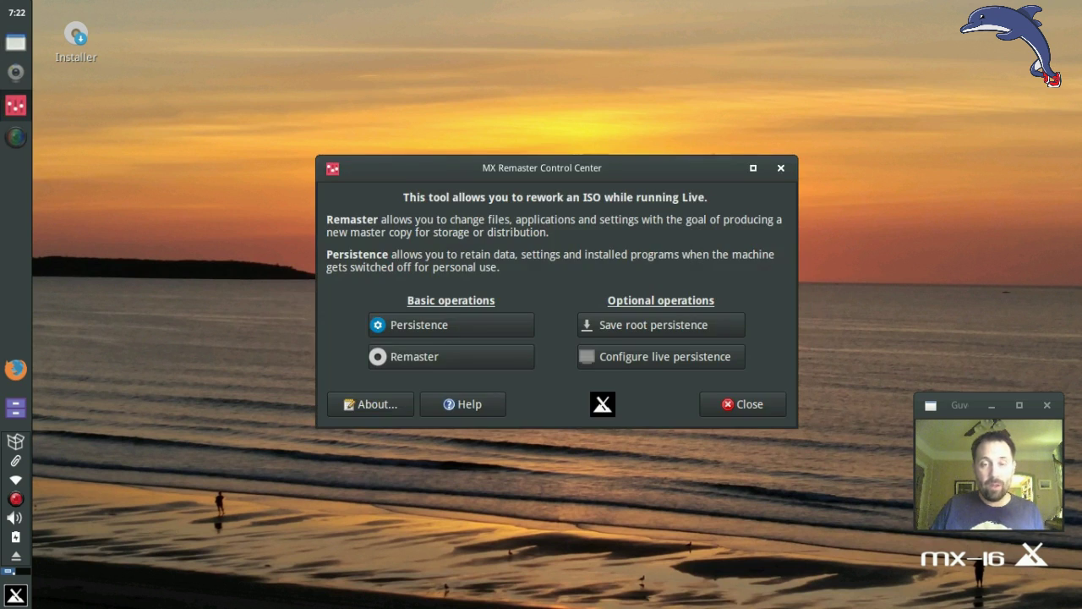
click(737, 405)
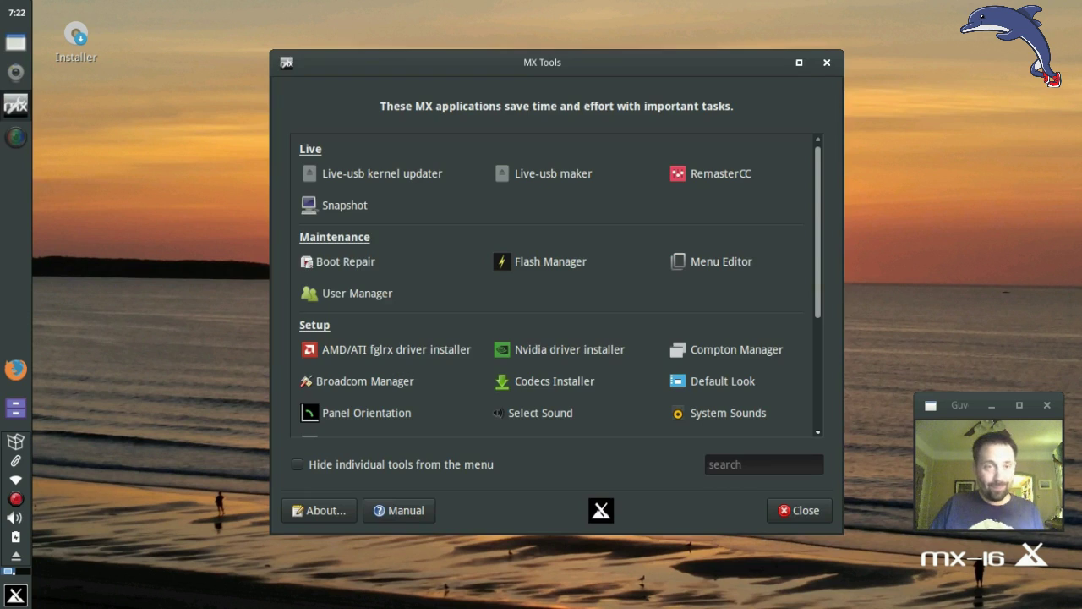
click(798, 510)
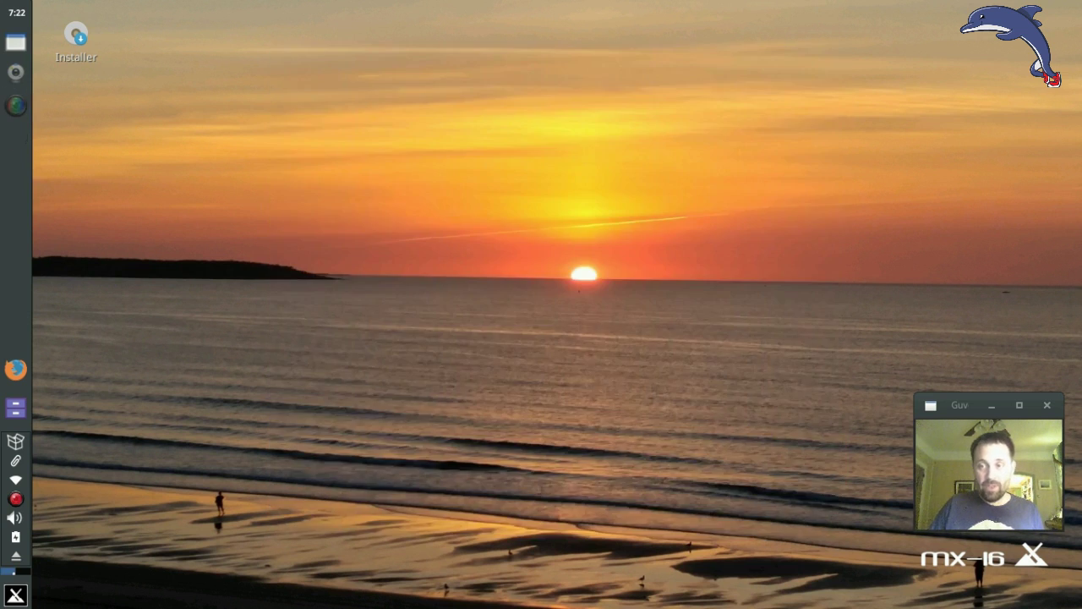